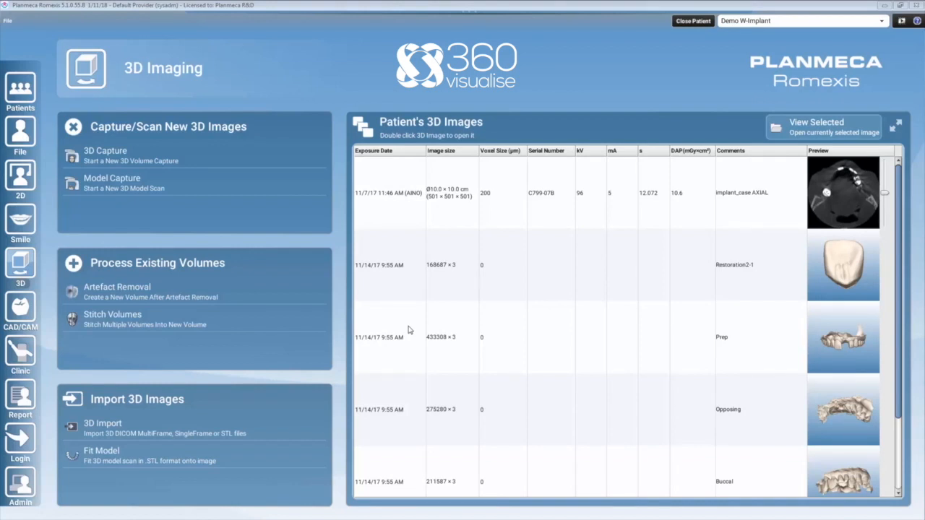
# Open the implant_case AXIAL volume and load the imported Prep STL for model fitting.
pyautogui.click(652, 201)
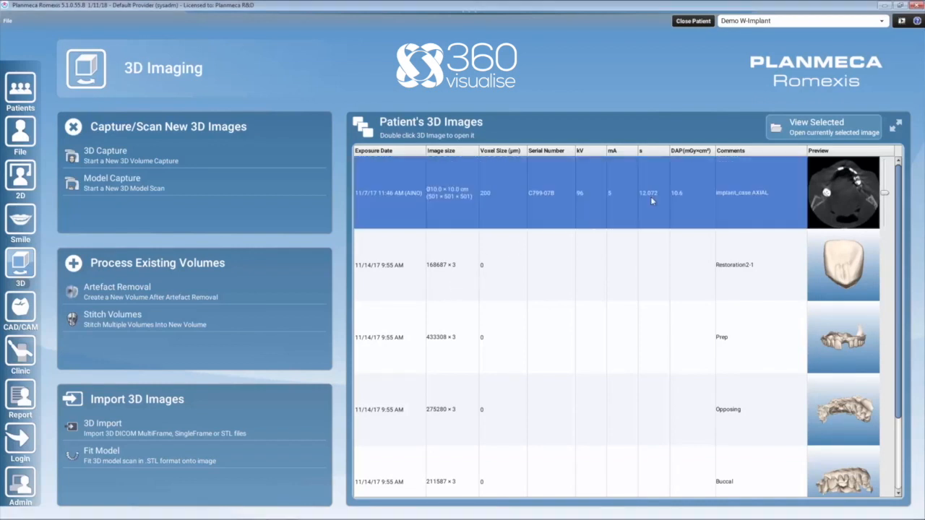
pyautogui.doubleClick(652, 201)
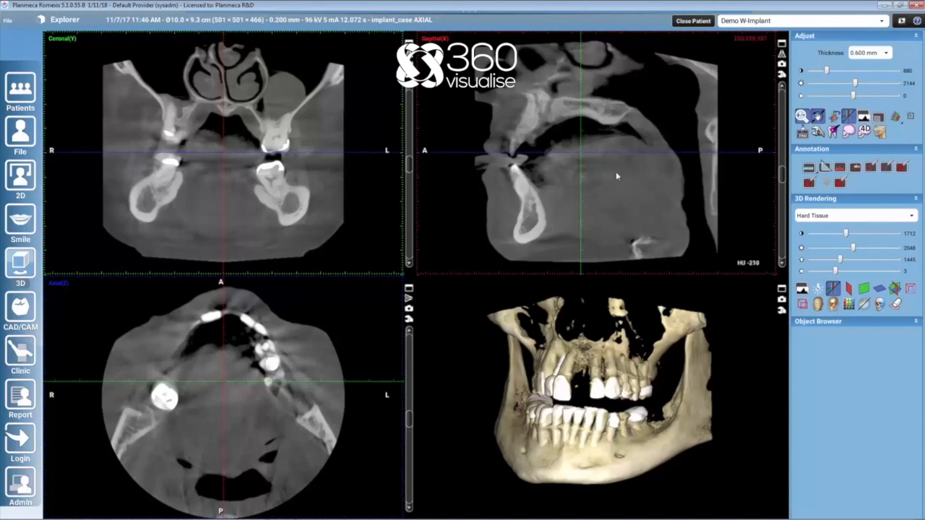
pyautogui.moveTo(313, 44)
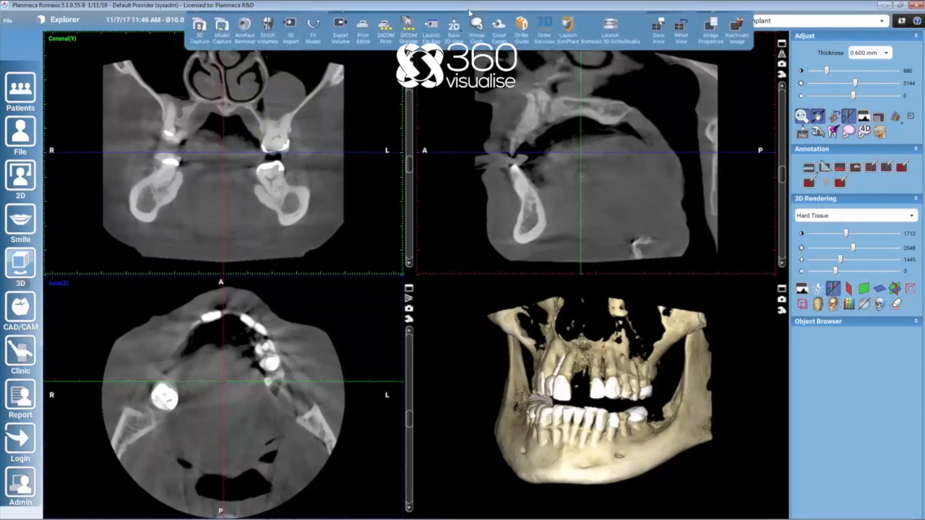
pyautogui.click(312, 45)
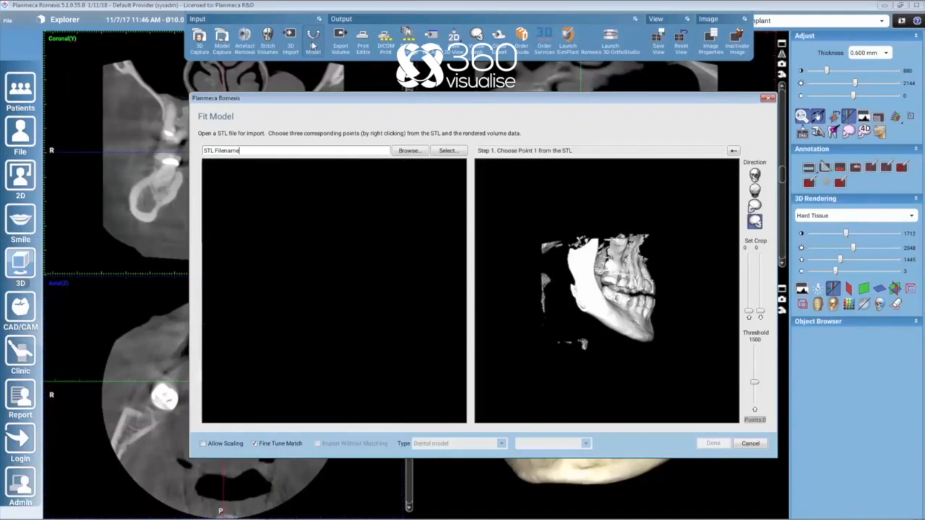
pyautogui.click(447, 150)
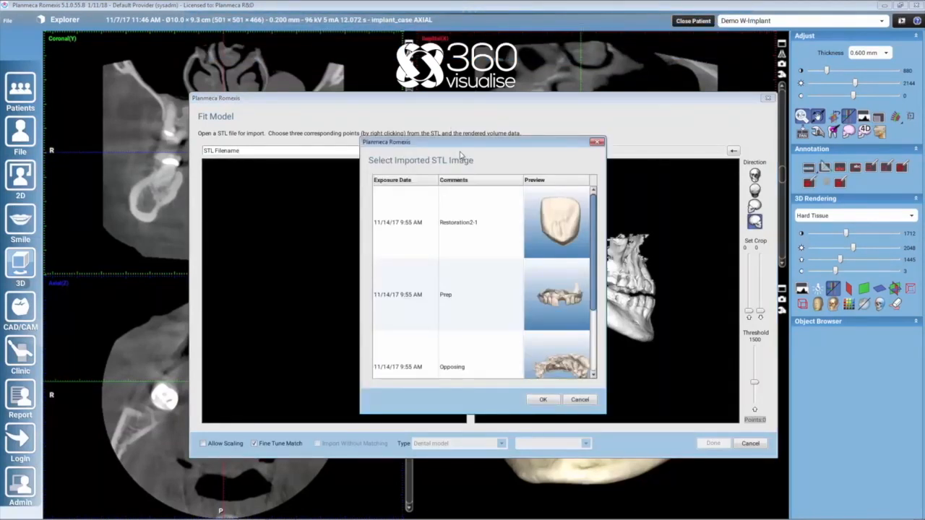
pyautogui.click(471, 305)
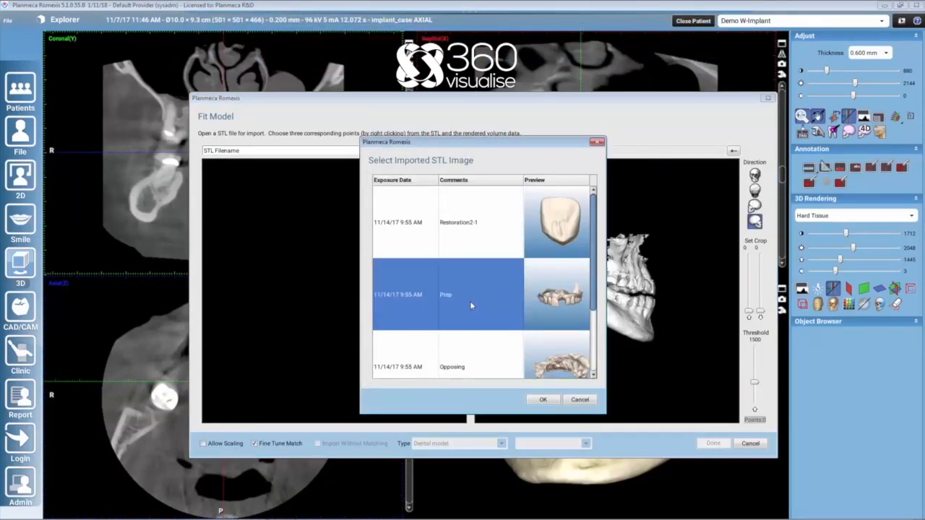
pyautogui.moveTo(475, 142); pyautogui.dragTo(475, 171)
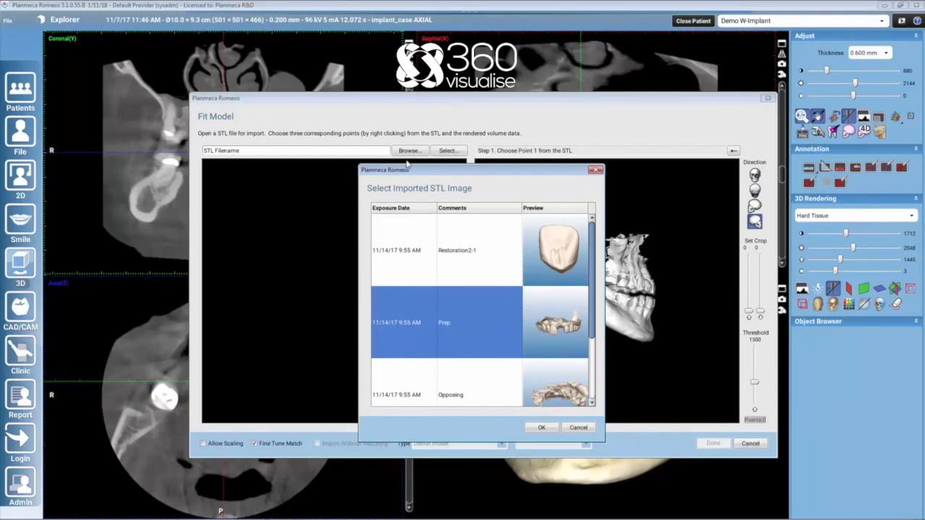
pyautogui.click(543, 427)
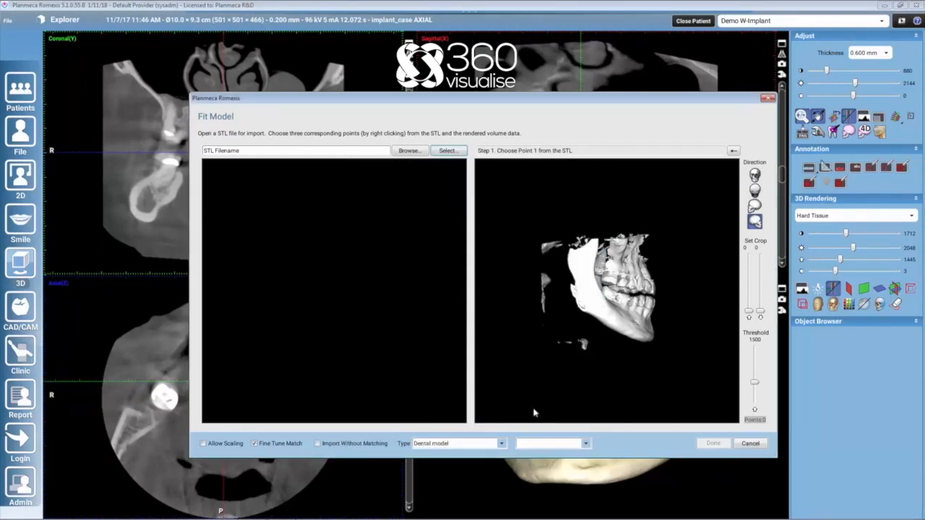
# Mark the first matching point on the same upper right back tooth in the Prep STL and the rendered volume.
pyautogui.moveTo(438, 325); pyautogui.dragTo(510, 293)
pyautogui.scroll(5, 648, 345)
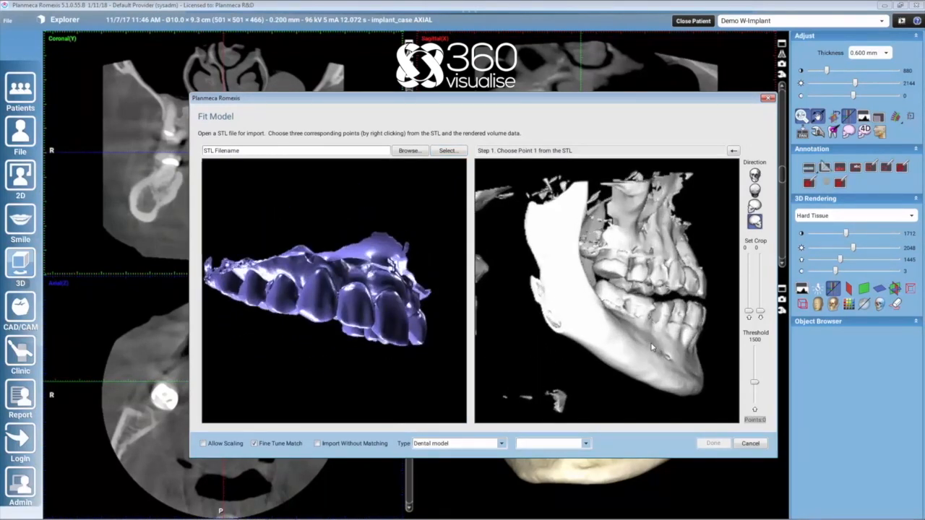
pyautogui.moveTo(398, 360); pyautogui.dragTo(391, 361)
pyautogui.rightClick(283, 327)
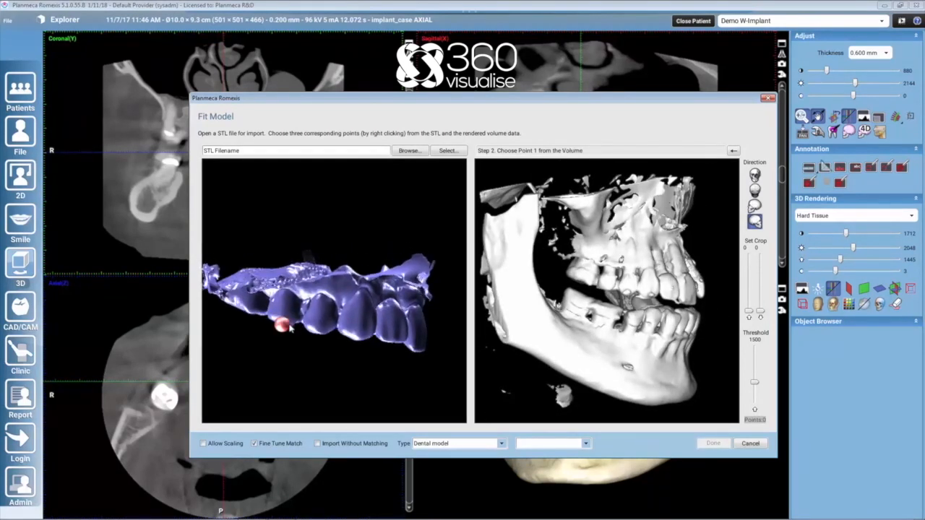
pyautogui.rightClick(602, 291)
# Mark the second matching point on the incisal edge of the upper right front tooth in both the STL and the volume.
pyautogui.moveTo(451, 344); pyautogui.dragTo(374, 367)
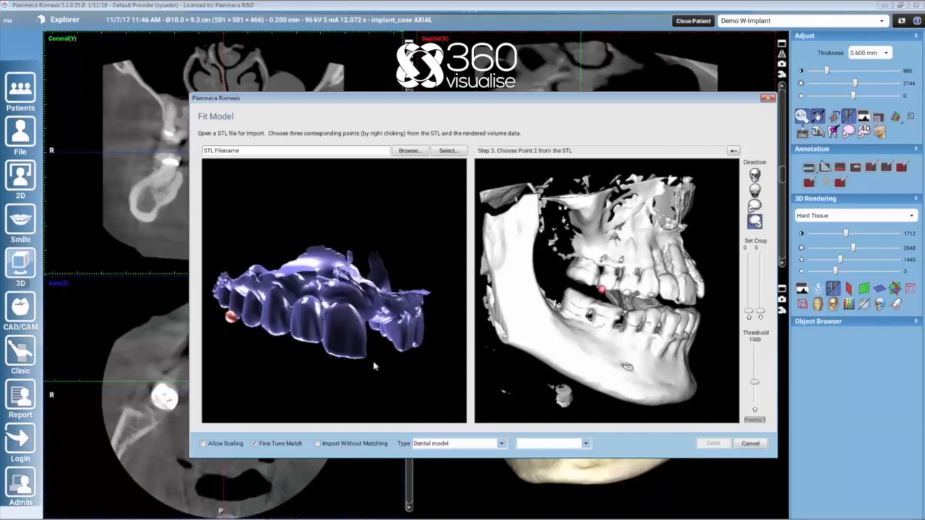
pyautogui.rightClick(326, 352)
pyautogui.moveTo(671, 352)
pyautogui.mouseDown()
pyautogui.moveTo(591, 361)
pyautogui.moveTo(620, 307)
pyautogui.mouseUp()
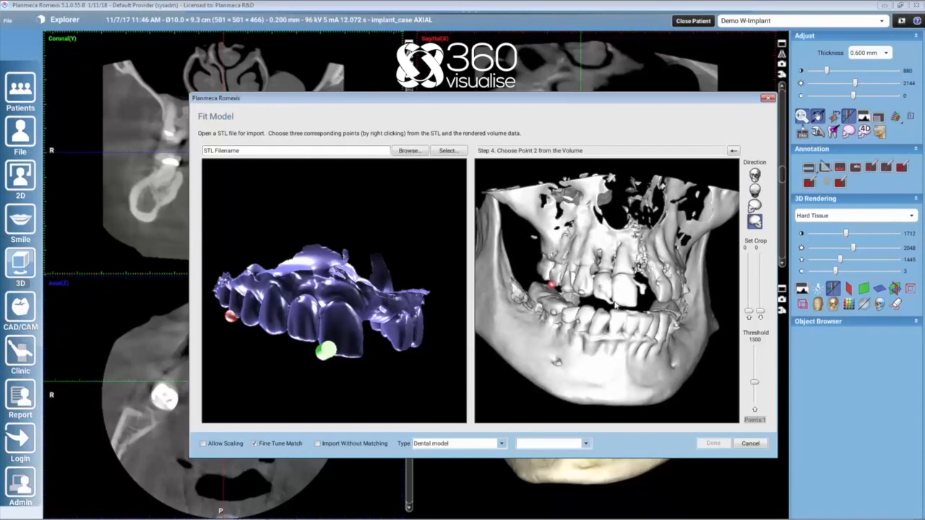
pyautogui.rightClick(614, 301)
# Mark the third matching point on the same upper left back tooth in both the STL and the volume.
pyautogui.moveTo(410, 398)
pyautogui.mouseDown()
pyautogui.moveTo(332, 390)
pyautogui.moveTo(349, 382)
pyautogui.mouseUp()
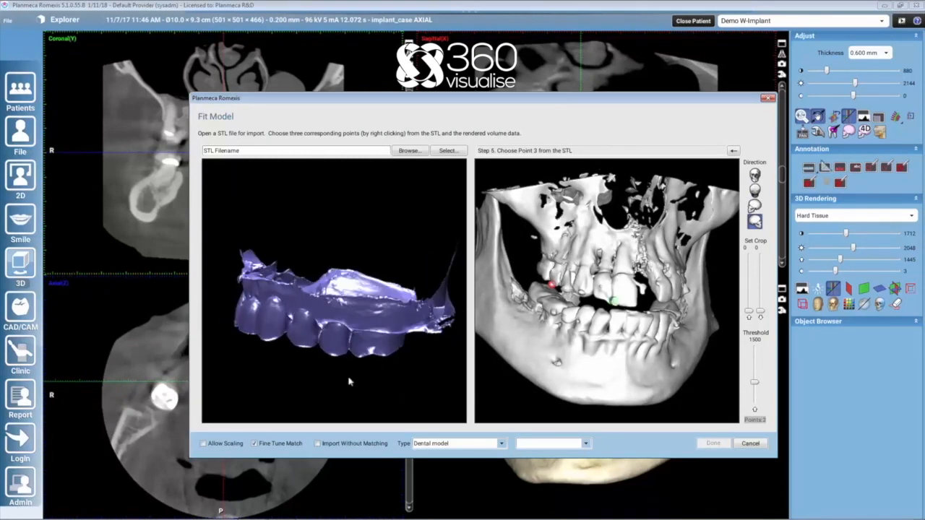
pyautogui.rightClick(334, 358)
pyautogui.moveTo(604, 367); pyautogui.dragTo(634, 298)
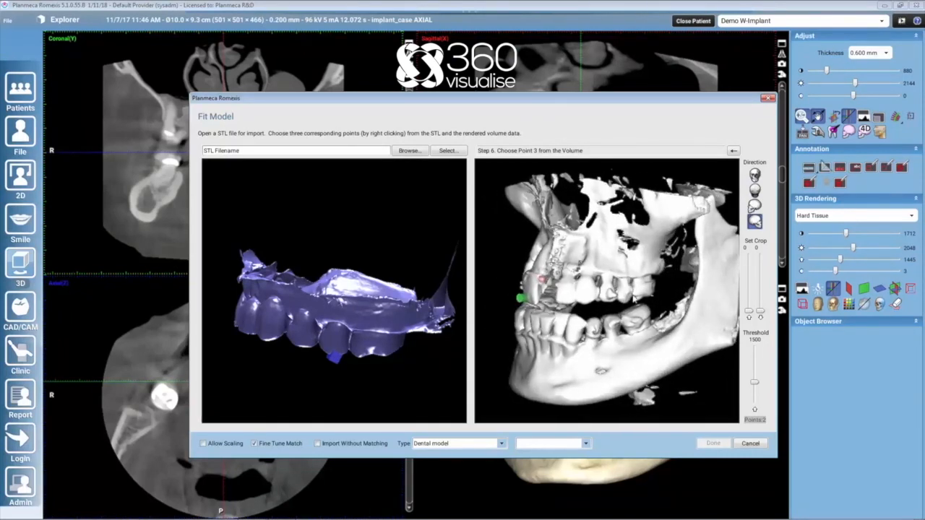
pyautogui.rightClick(626, 297)
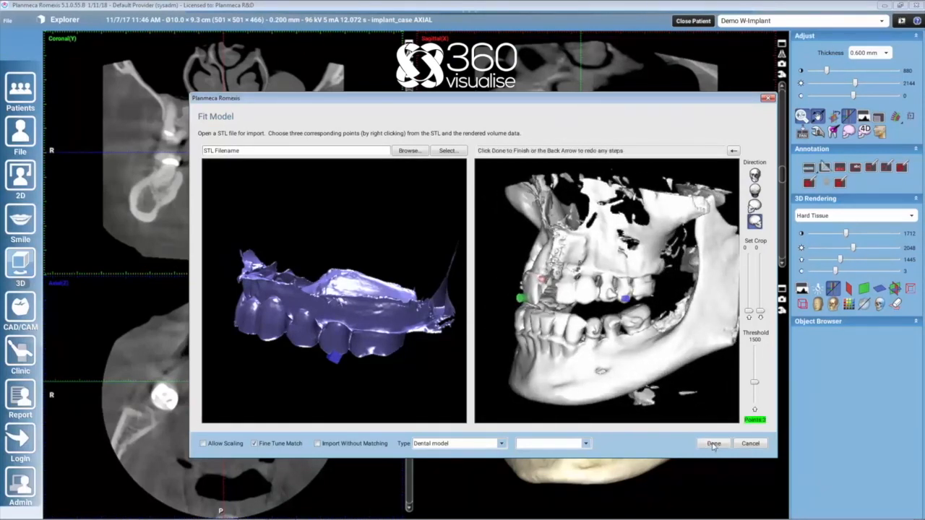
# Run the Prep model fit with fine tuning, check the alignment in the rendered view and accept the automatic match.
pyautogui.click(713, 444)
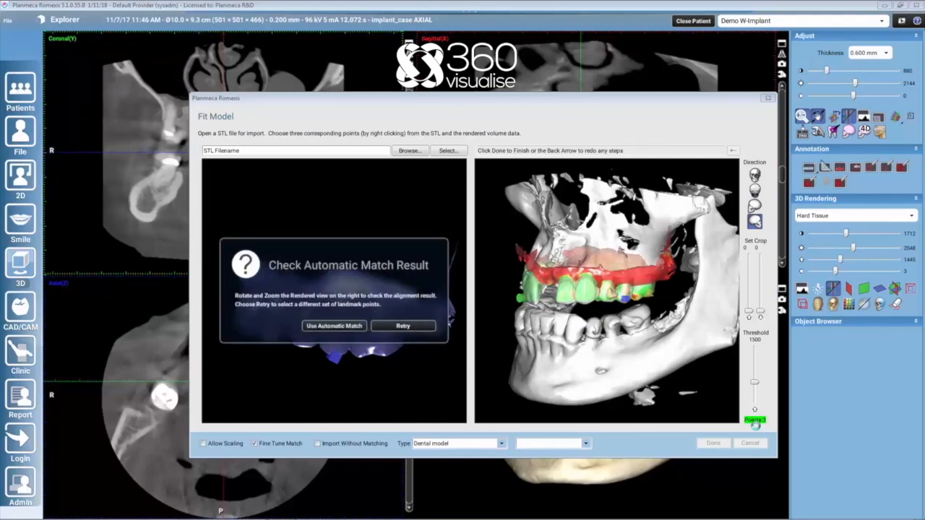
pyautogui.moveTo(557, 352); pyautogui.dragTo(375, 371)
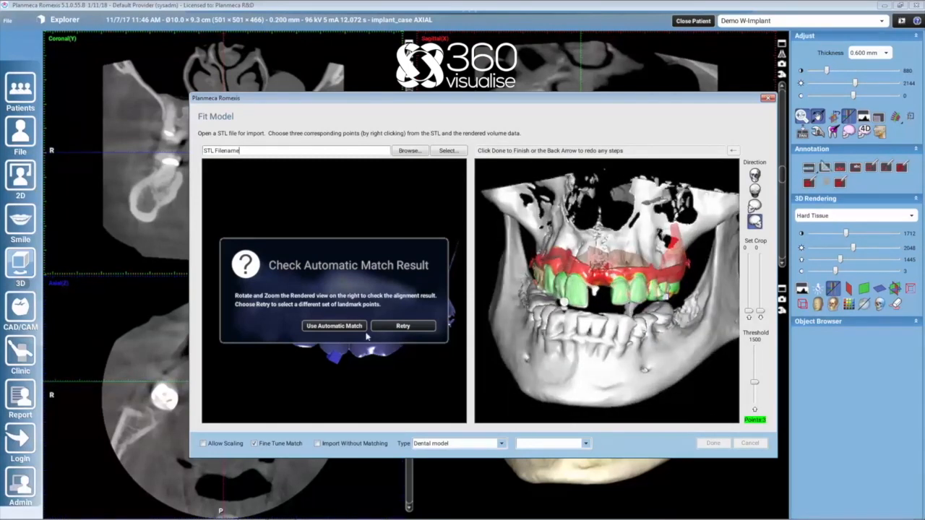
pyautogui.click(348, 327)
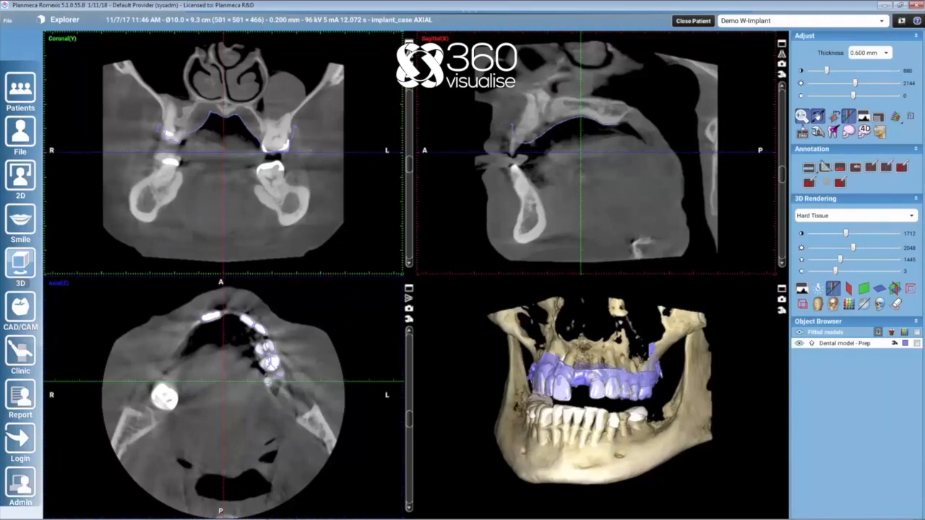
# Examine how the Prep model outline follows the teeth through the enlarged coronal slices, then restore the multi-view layout.
pyautogui.click(408, 42)
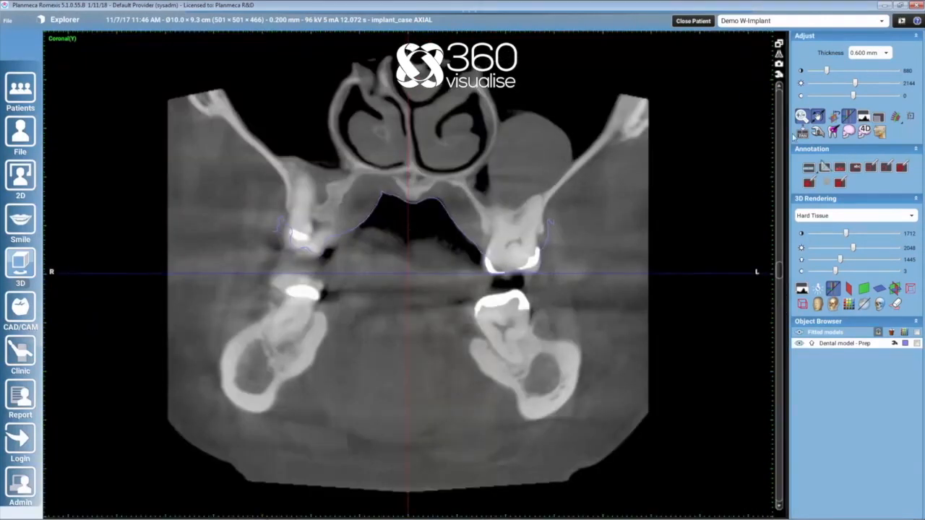
pyautogui.scroll(-5, 688, 248)
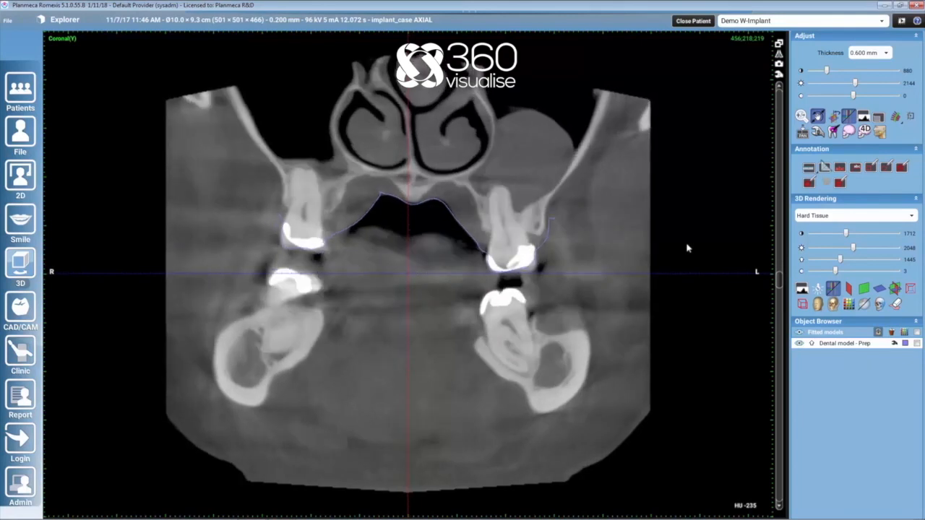
pyautogui.scroll(-2, 688, 249)
pyautogui.scroll(-2, 689, 249)
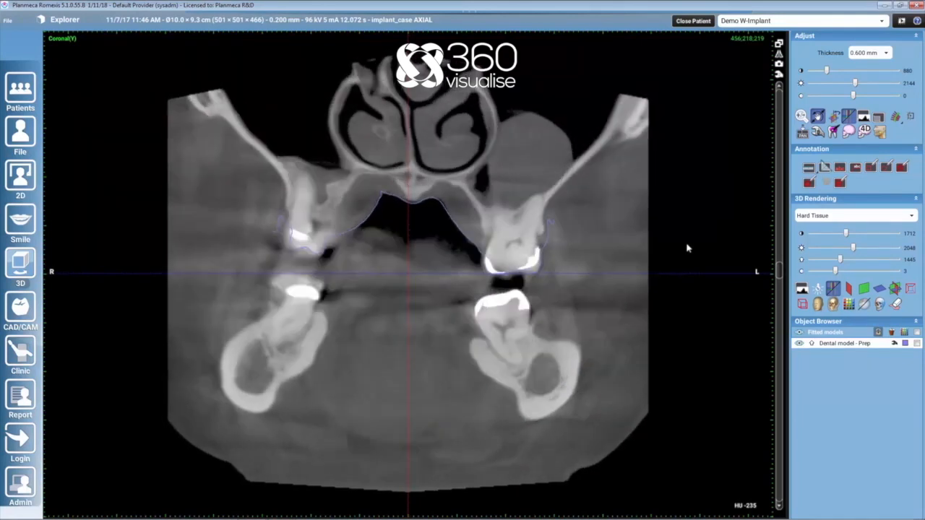
pyautogui.scroll(-3, 688, 249)
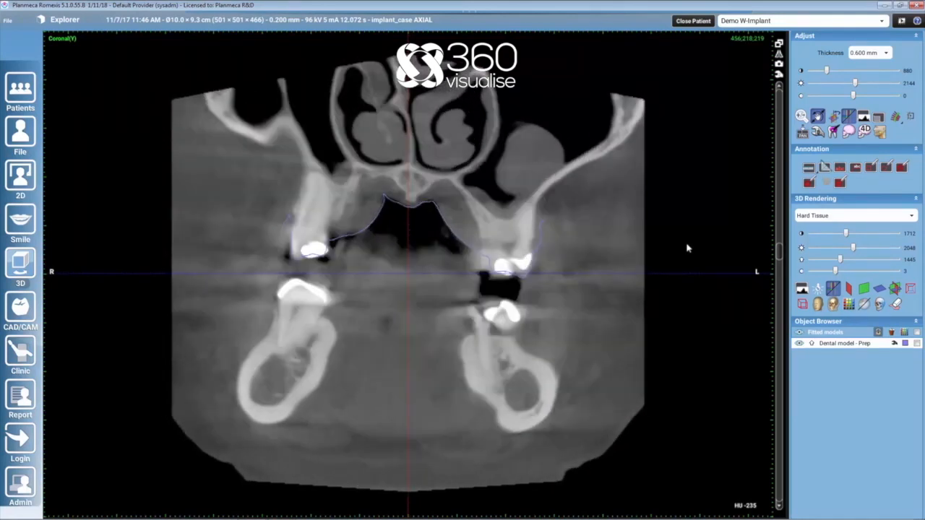
pyautogui.scroll(-2, 689, 249)
pyautogui.scroll(-2, 688, 248)
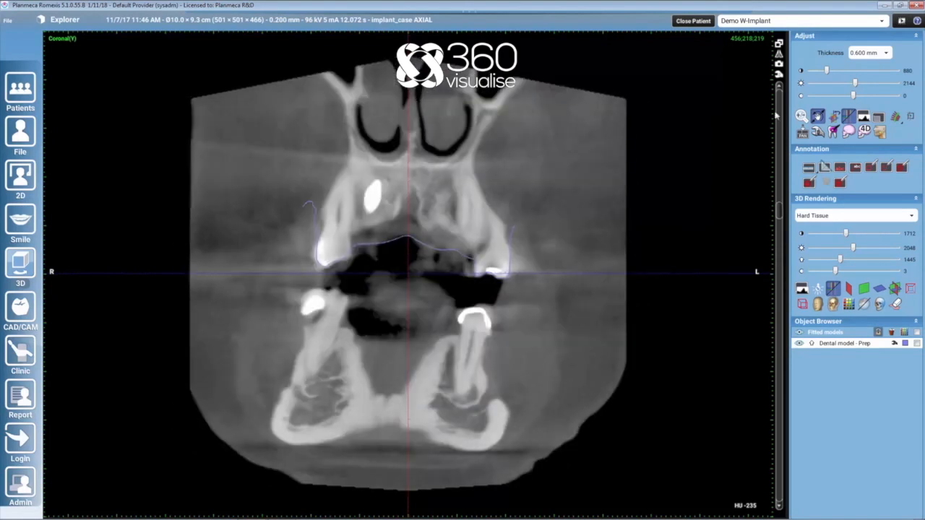
pyautogui.scroll(-3, 776, 115)
pyautogui.click(778, 44)
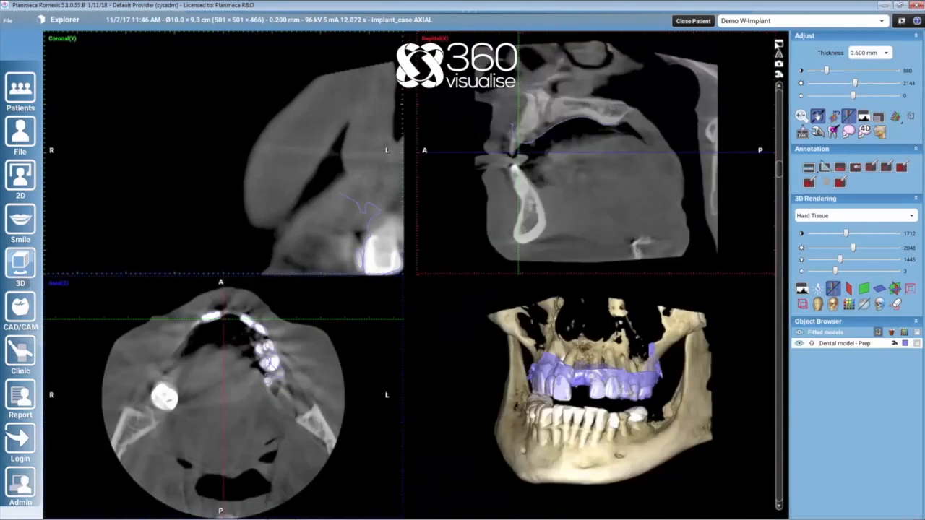
# Fit the imported Restoration2-1 STL to the volume by reusing the existing match.
pyautogui.moveTo(474, 17)
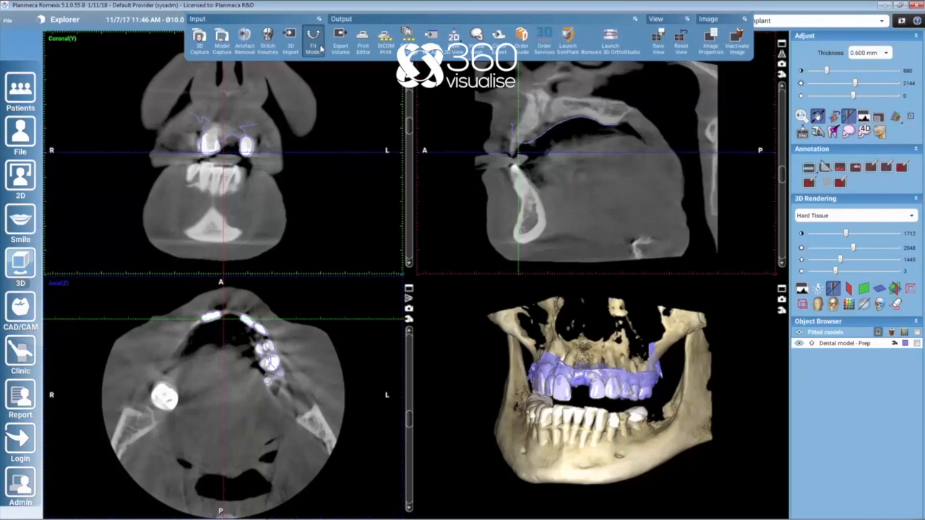
pyautogui.click(318, 45)
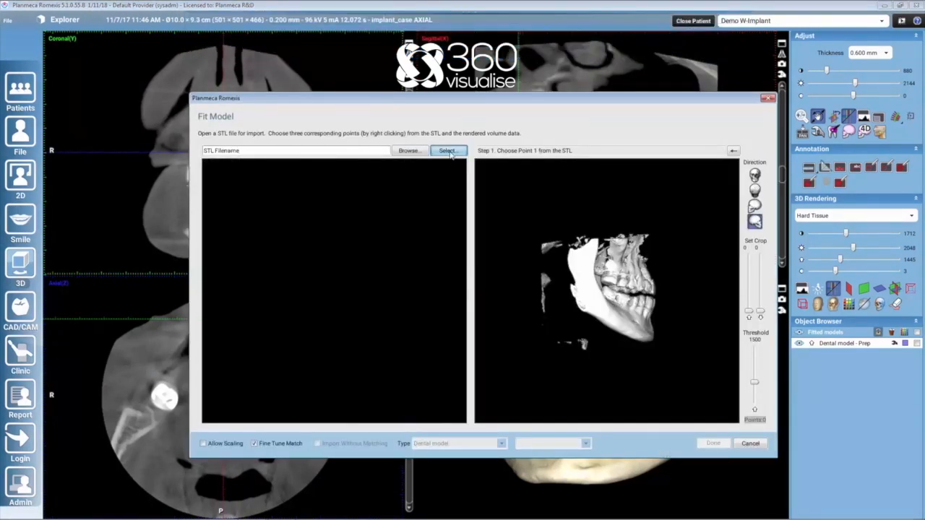
pyautogui.click(448, 151)
pyautogui.click(443, 236)
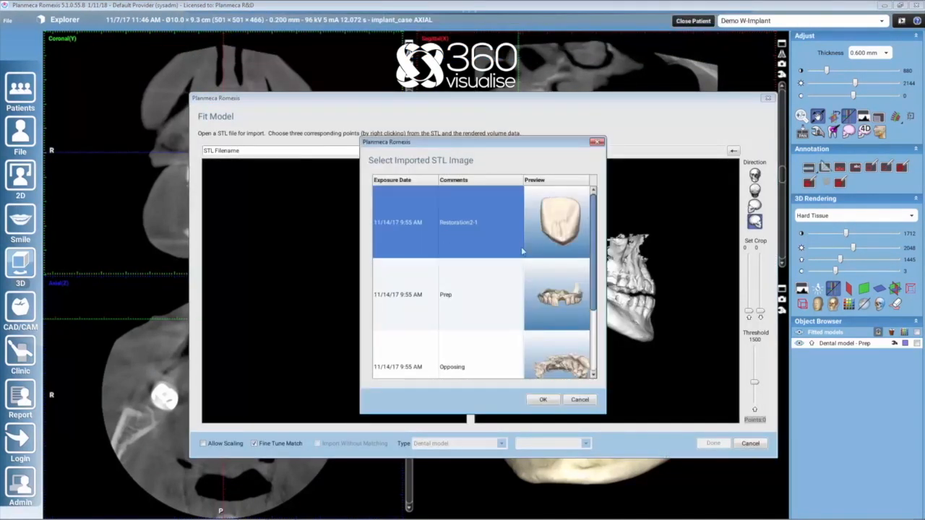
pyautogui.click(543, 400)
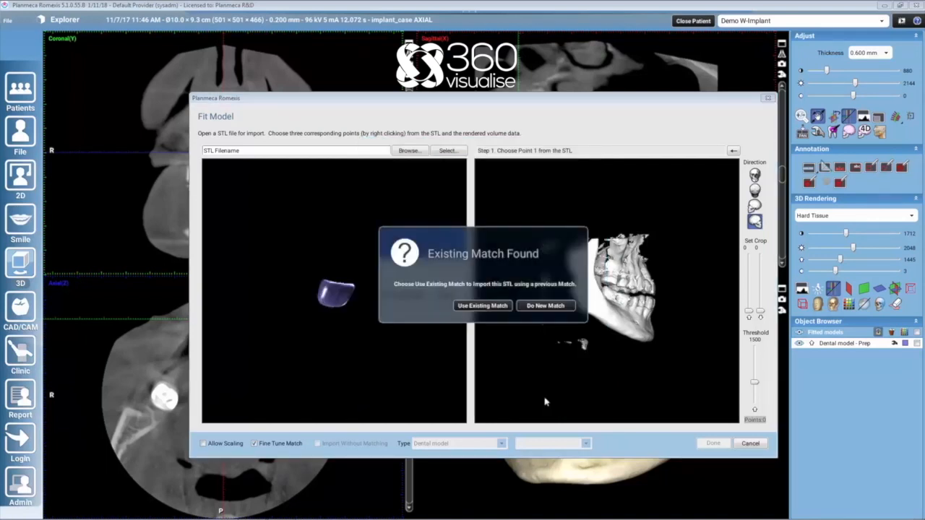
pyautogui.click(491, 309)
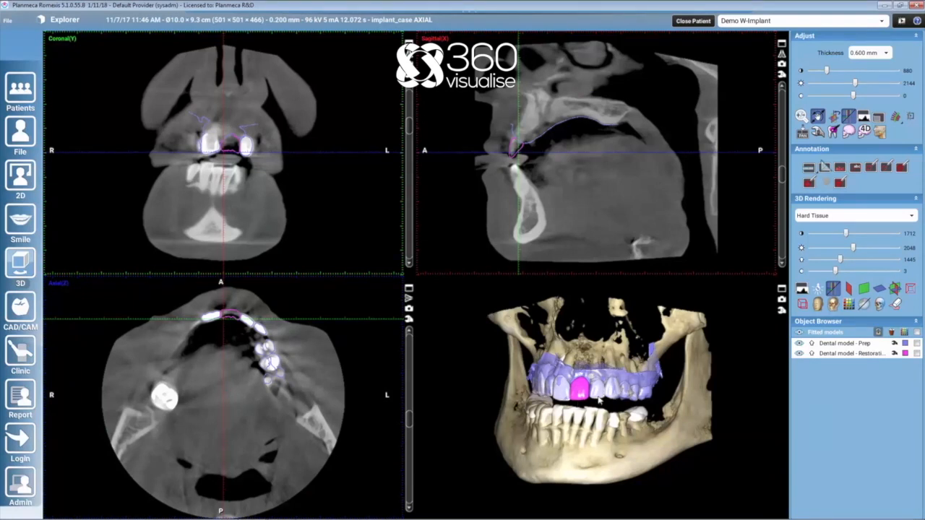
# Switch to implant planning for this volume and open the implant library.
pyautogui.click(22, 264)
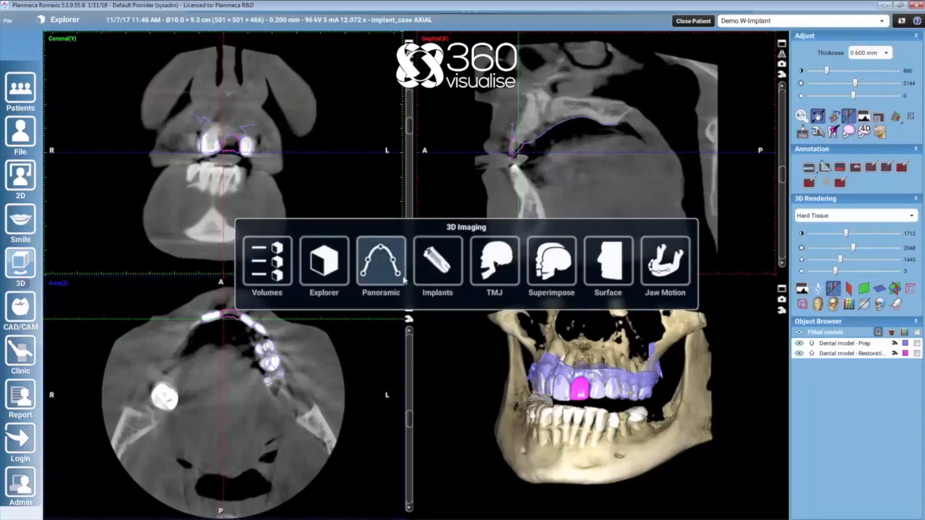
pyautogui.click(434, 280)
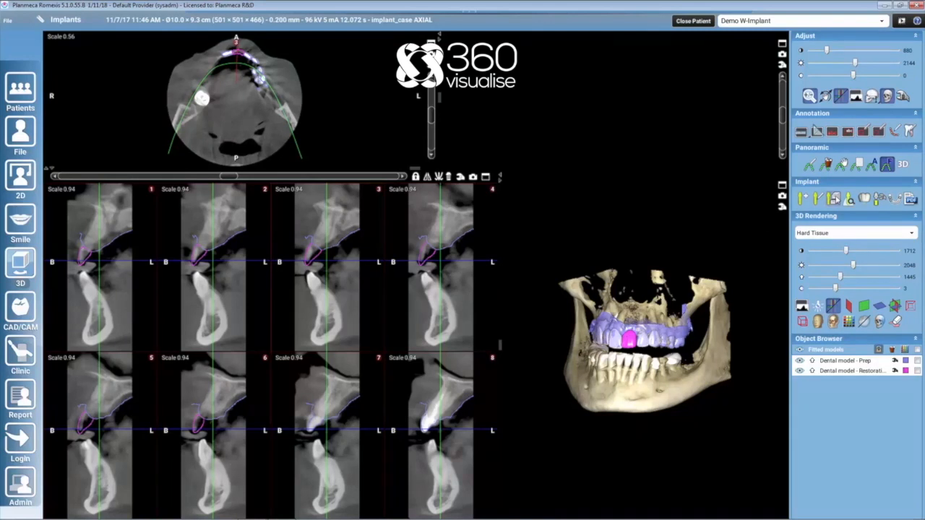
pyautogui.click(834, 197)
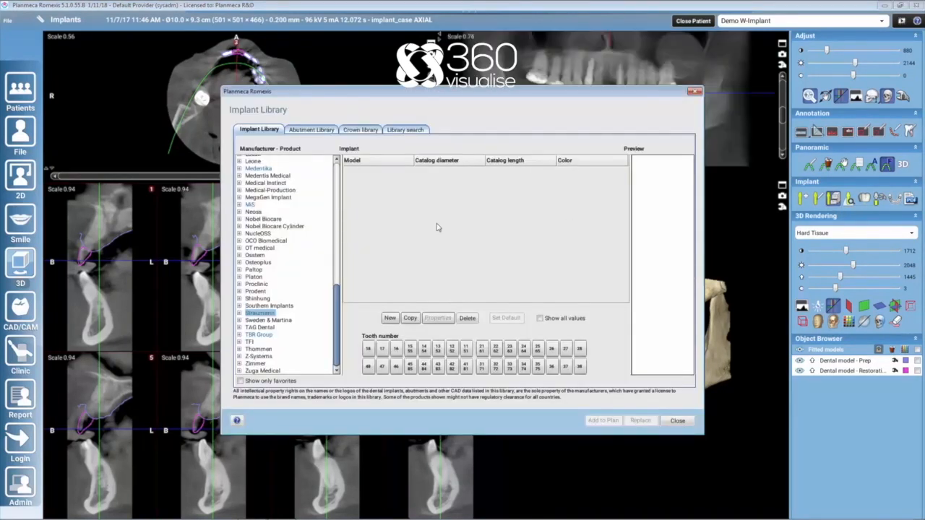
# Add the Straumann Bone Level Roxolid SLA implant 021.2510 (3.3 × 10.0) with the 5 mm T-sleeve Fully Guided 034.053V4 to the plan.
pyautogui.click(239, 314)
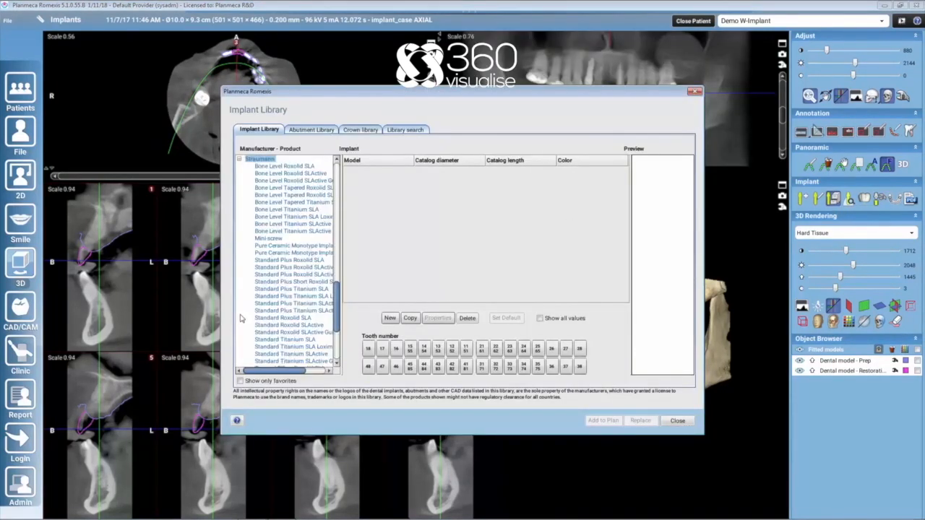
pyautogui.click(292, 167)
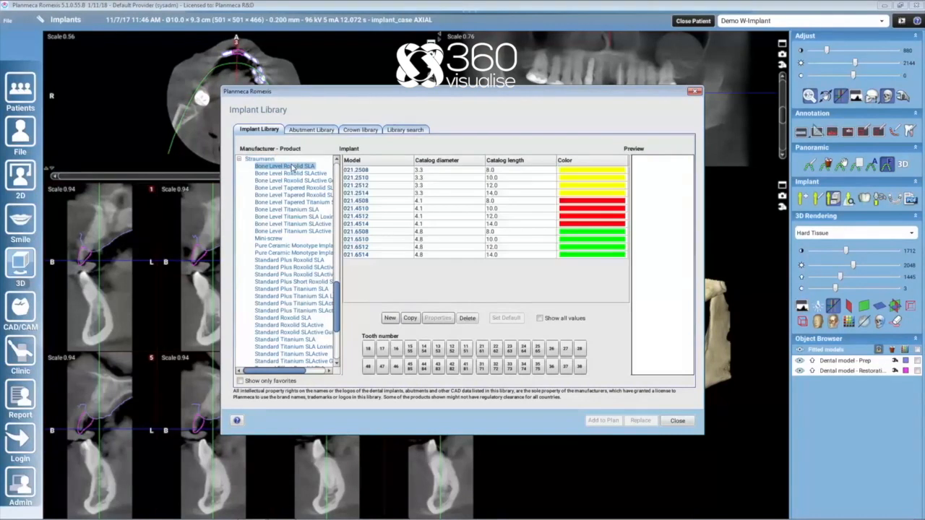
pyautogui.click(432, 178)
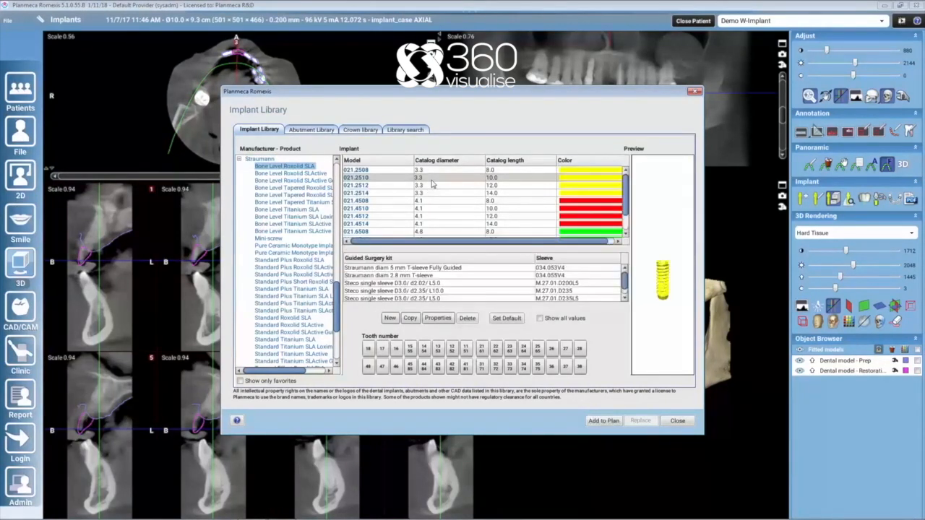
pyautogui.click(399, 268)
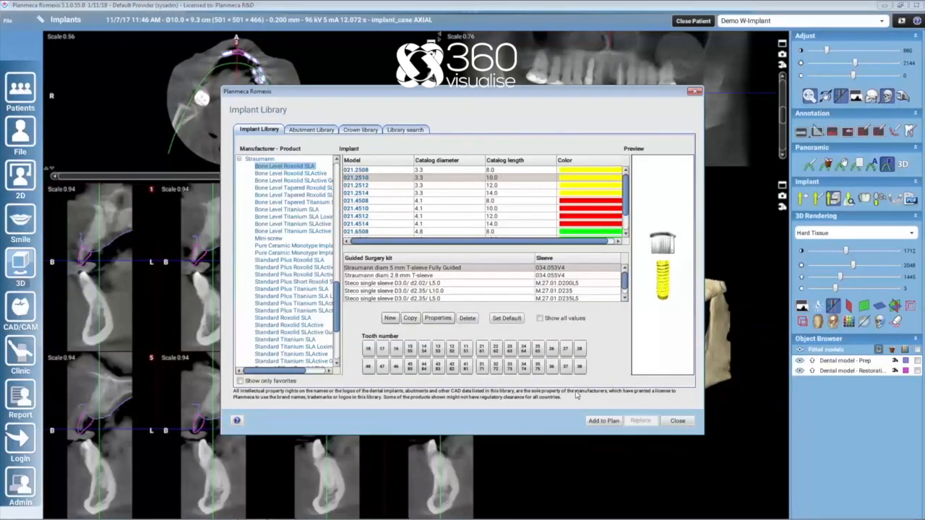
pyautogui.click(604, 420)
# Place the implant in the upper jaw at the missing front tooth on the panoramic, and align the cross-sections to it.
pyautogui.click(607, 101)
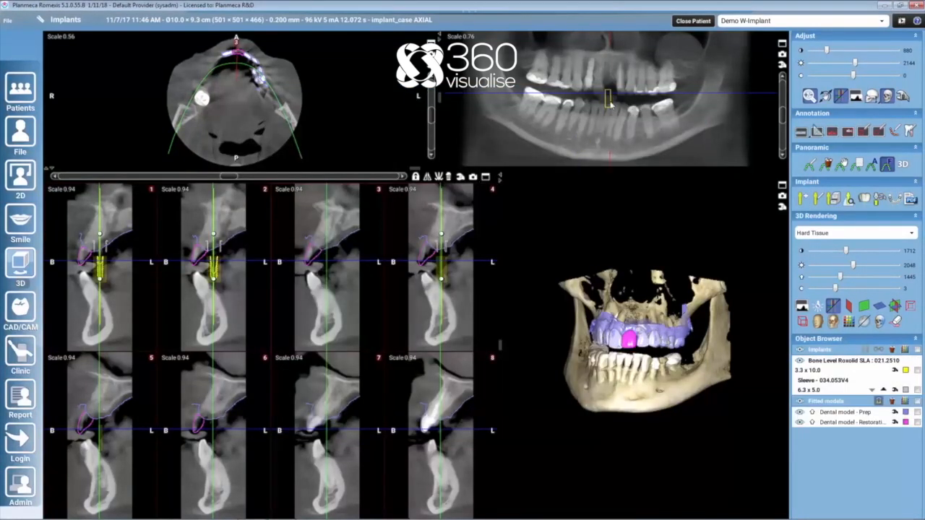
pyautogui.moveTo(582, 87); pyautogui.dragTo(610, 66)
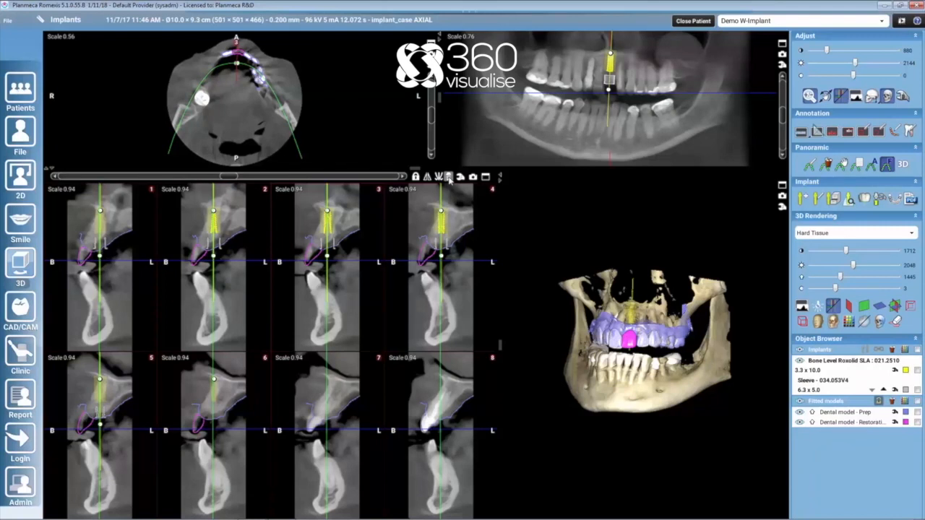
pyautogui.click(449, 177)
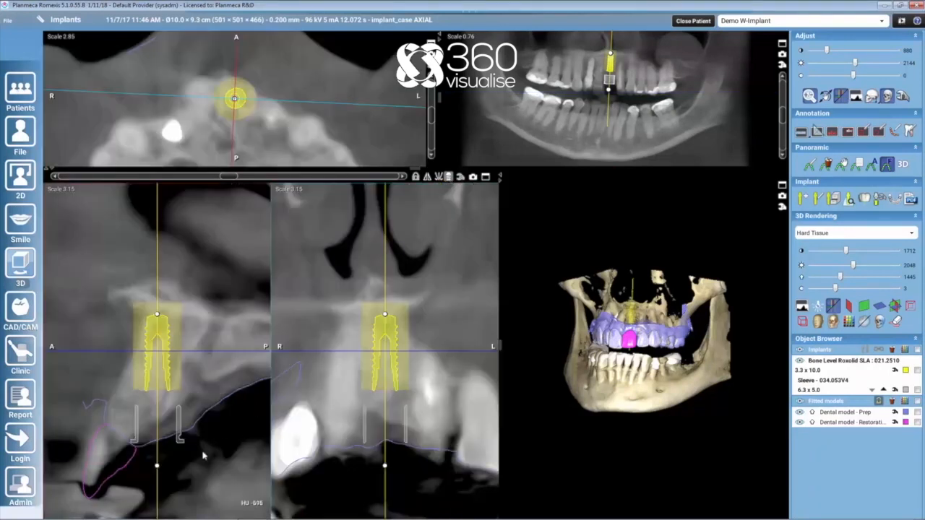
# Tilt the implant's axis toward the restoration crown in the sagittal slice and move the implant down toward the gum line.
pyautogui.moveTo(156, 465); pyautogui.dragTo(119, 460)
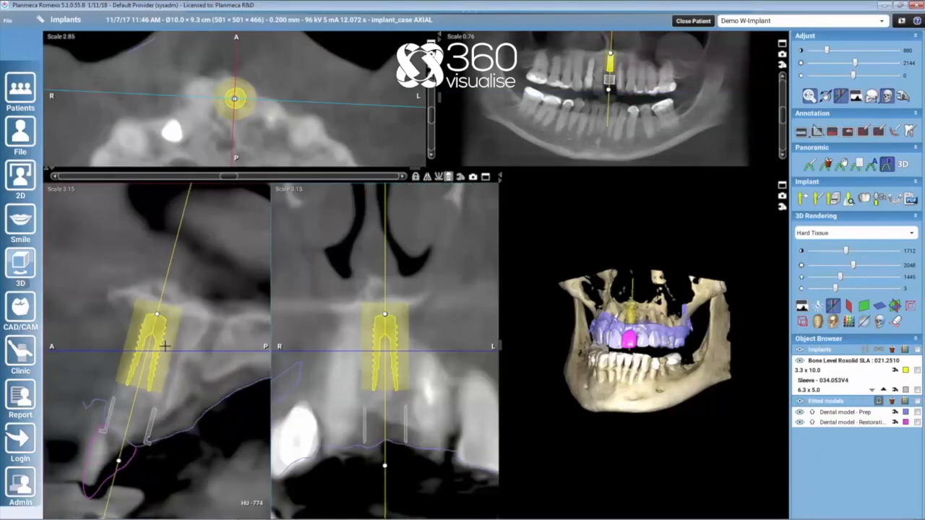
pyautogui.moveTo(162, 355); pyautogui.dragTo(161, 381)
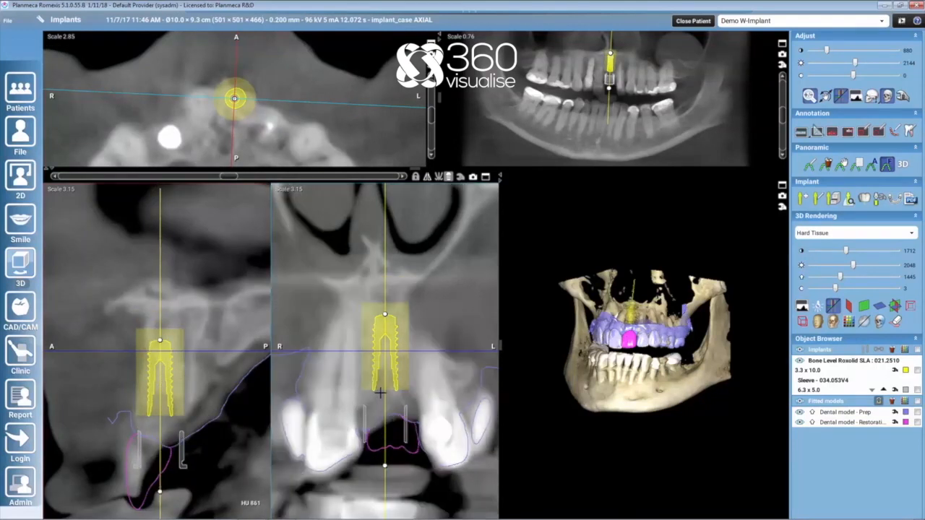
pyautogui.scroll(-2, 379, 393)
# Tilt the implant slightly toward the patient's left in the frontal slice and shift it slightly lower and to that side.
pyautogui.moveTo(385, 466); pyautogui.dragTo(390, 467)
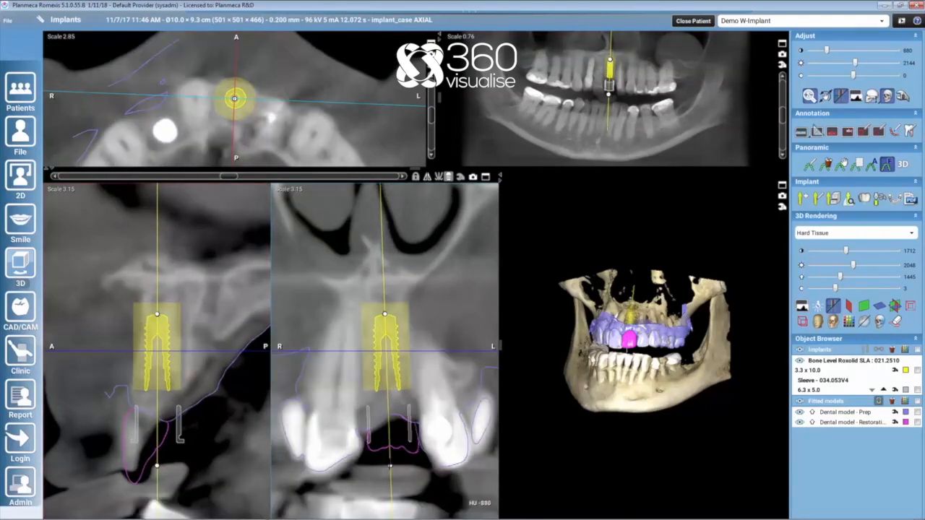
pyautogui.hotkey('ctrl', 'z')
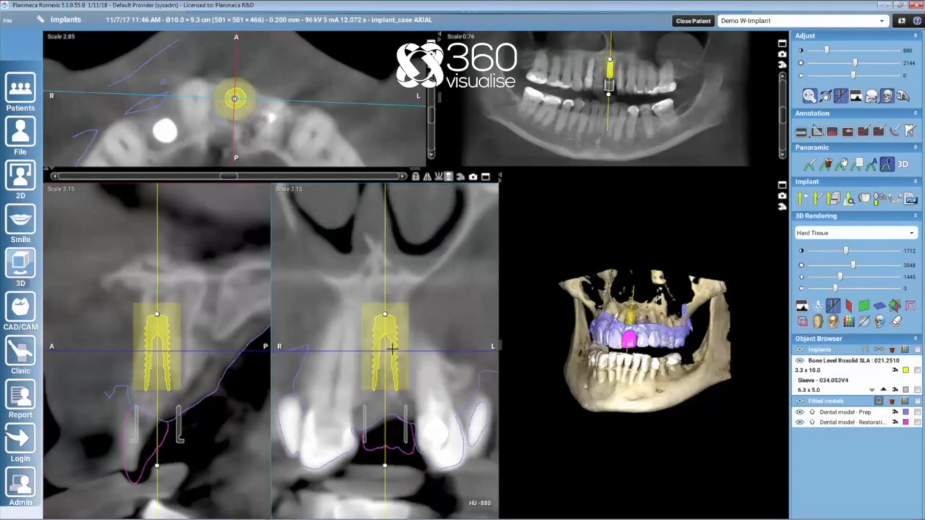
pyautogui.moveTo(391, 355); pyautogui.dragTo(394, 362)
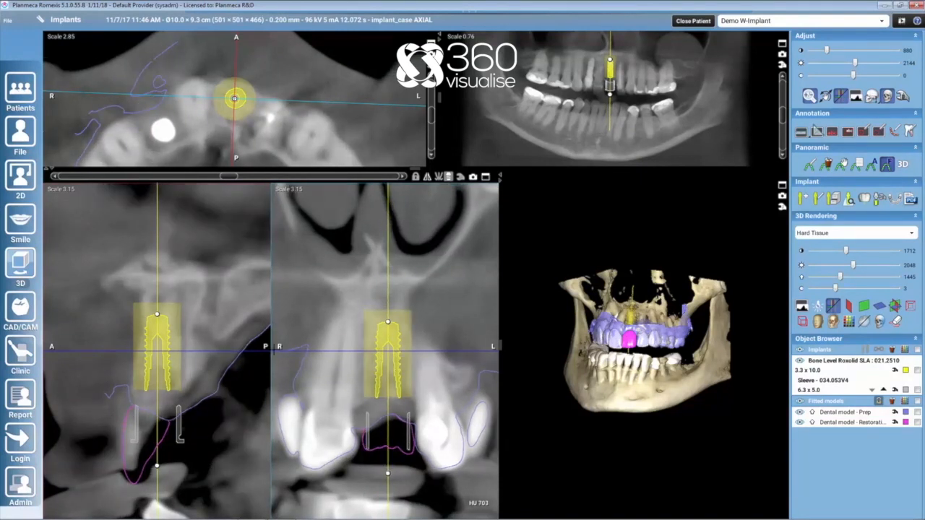
pyautogui.hotkey('ctrl', 'z')
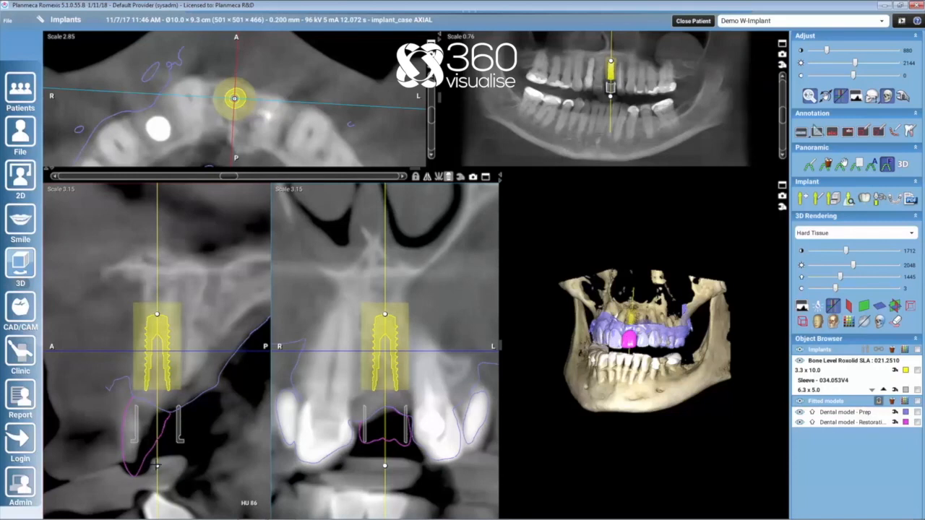
# Fine-tune the implant's inclination in the sagittal and frontal slices to centre it over the crown and between the neighbouring roots.
pyautogui.moveTo(157, 466); pyautogui.dragTo(150, 466)
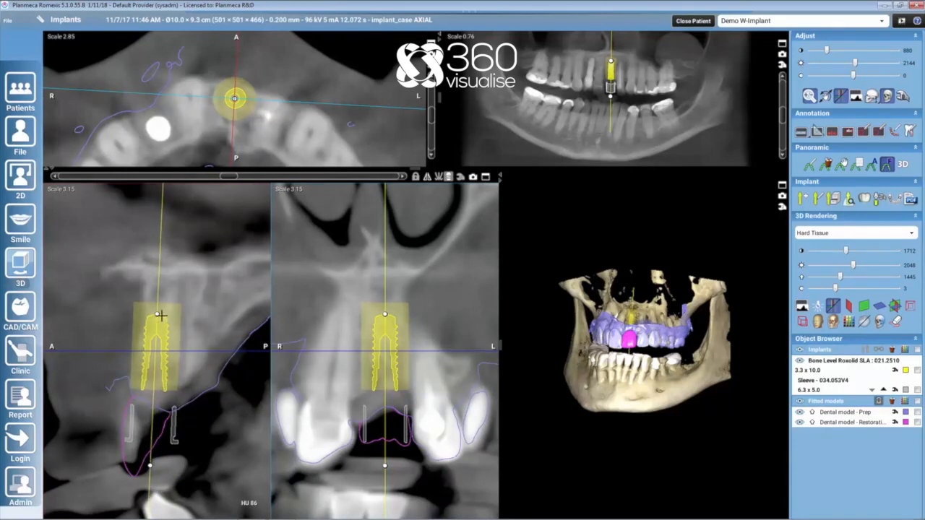
pyautogui.moveTo(157, 315); pyautogui.dragTo(165, 314)
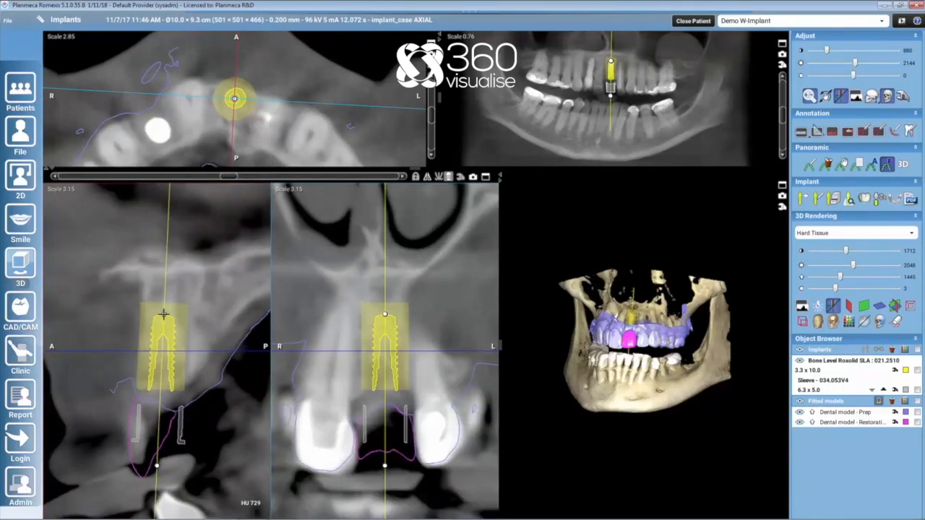
pyautogui.hotkey('ctrl', 'z')
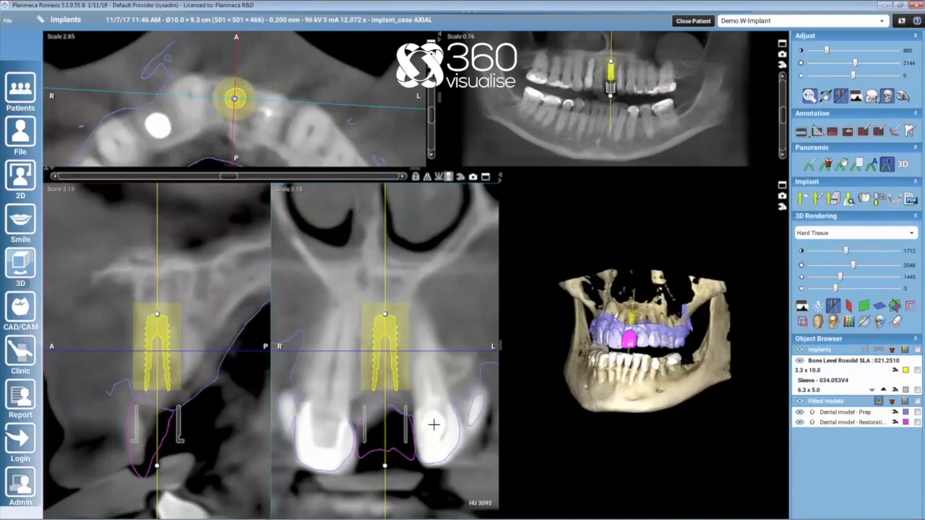
pyautogui.moveTo(386, 315); pyautogui.dragTo(382, 313)
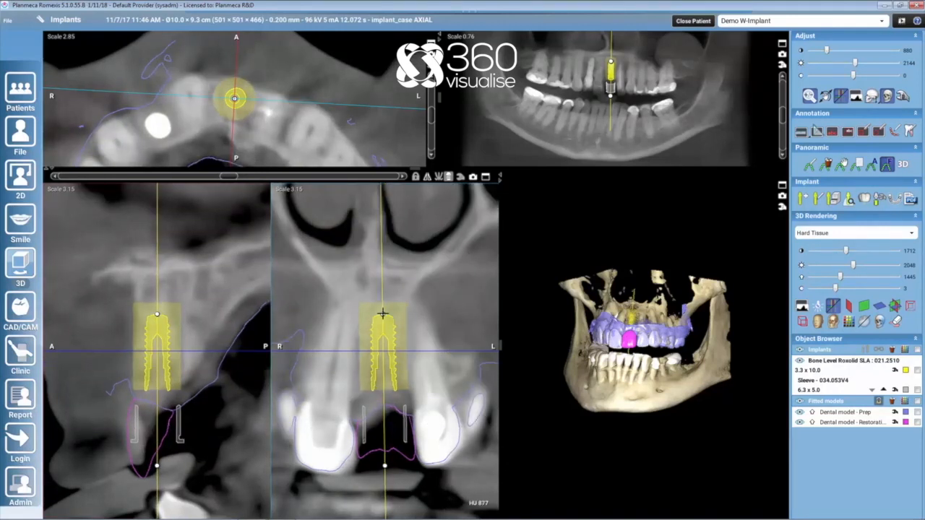
pyautogui.hotkey('ctrl', 'z')
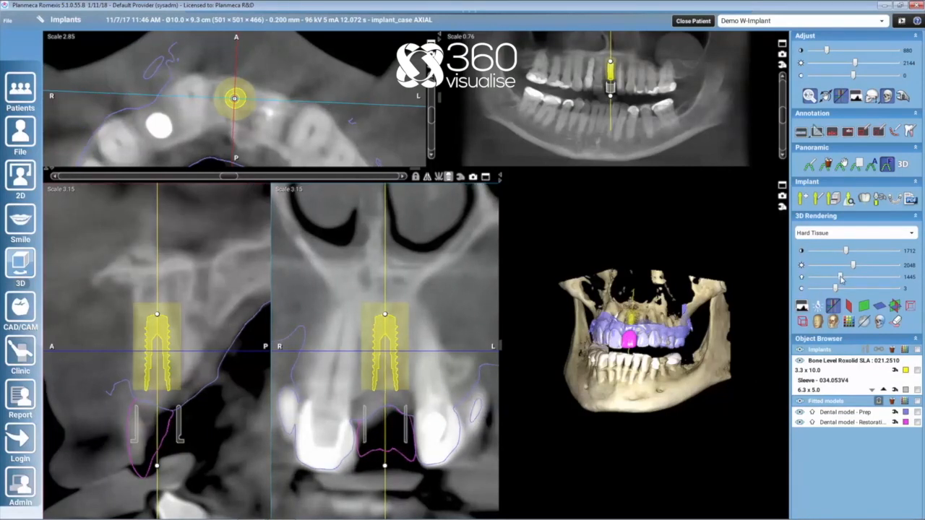
# Hide the bone by raising the 3D rendering threshold to 4095, and hide the restoration model to expose the sleeve on the Prep model.
pyautogui.click(889, 291)
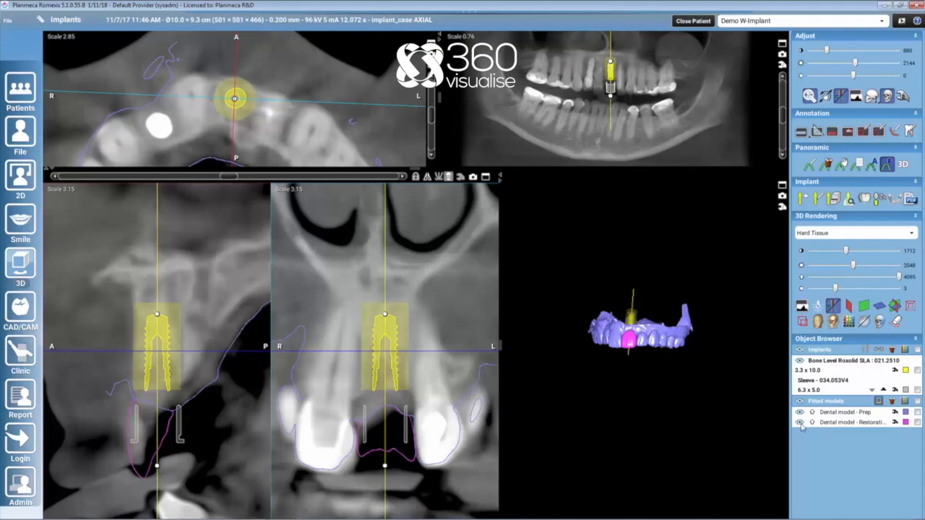
pyautogui.moveTo(629, 339); pyautogui.dragTo(649, 350)
pyautogui.scroll(6, 636, 336)
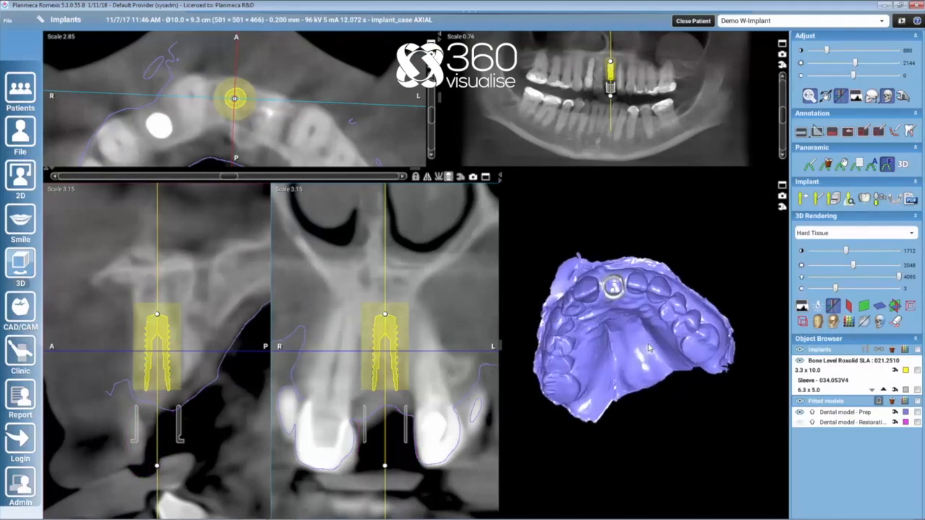
pyautogui.moveTo(627, 319); pyautogui.dragTo(647, 455)
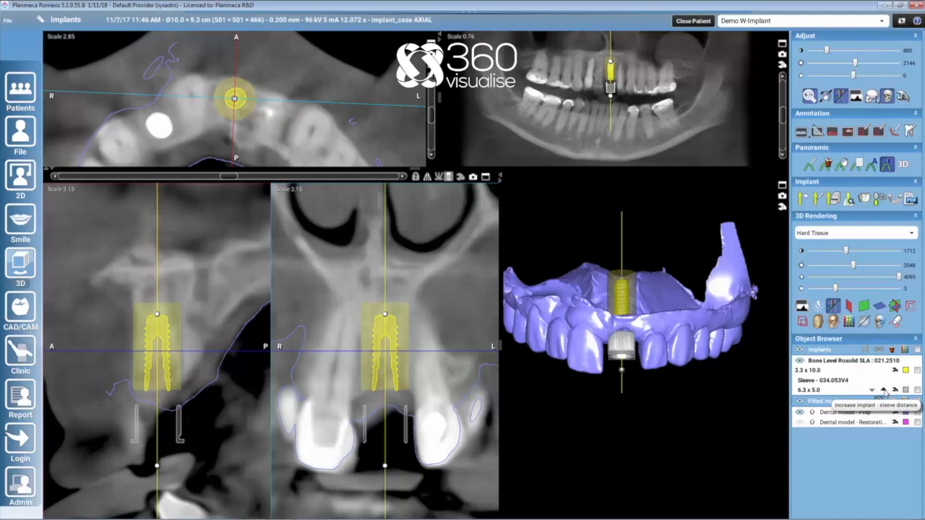
# Increase the sleeve's distance from the implant to 4.00 mm and check the total drill length in the sleeve properties.
pyautogui.click(884, 391)
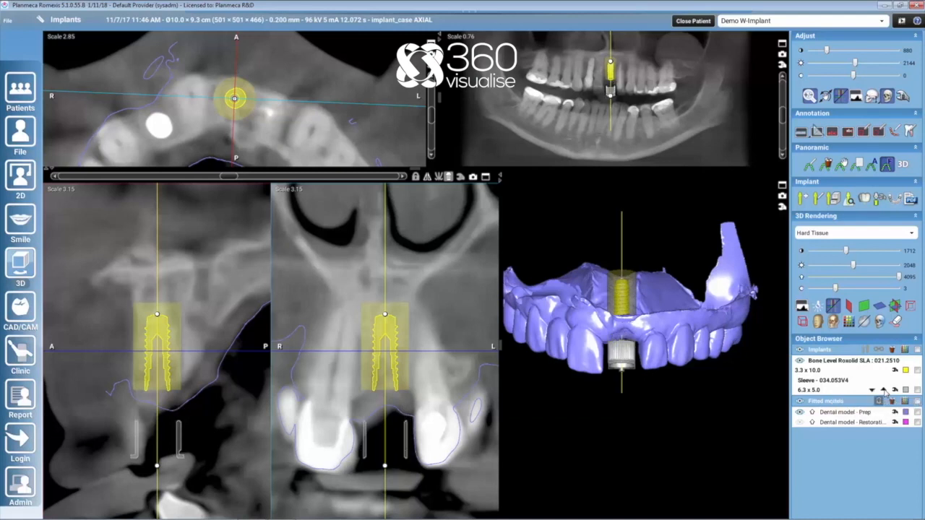
pyautogui.click(885, 391)
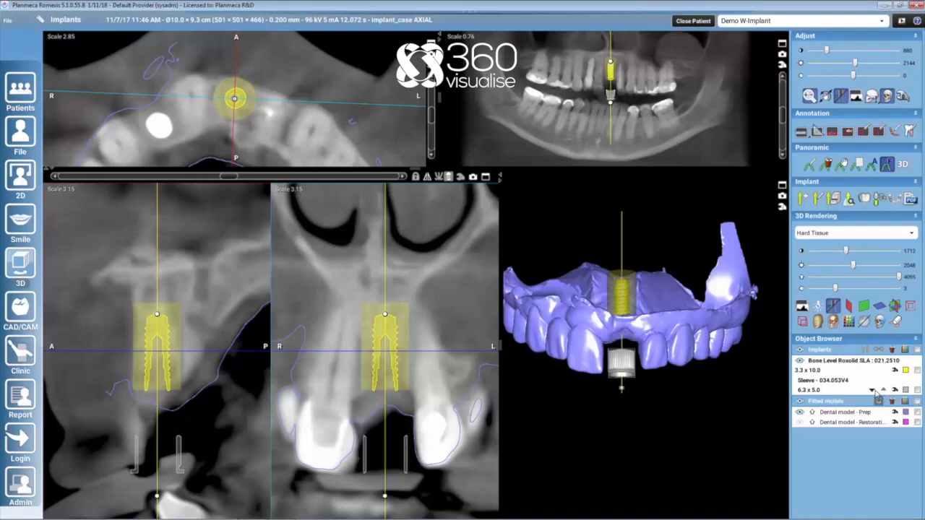
pyautogui.click(874, 391)
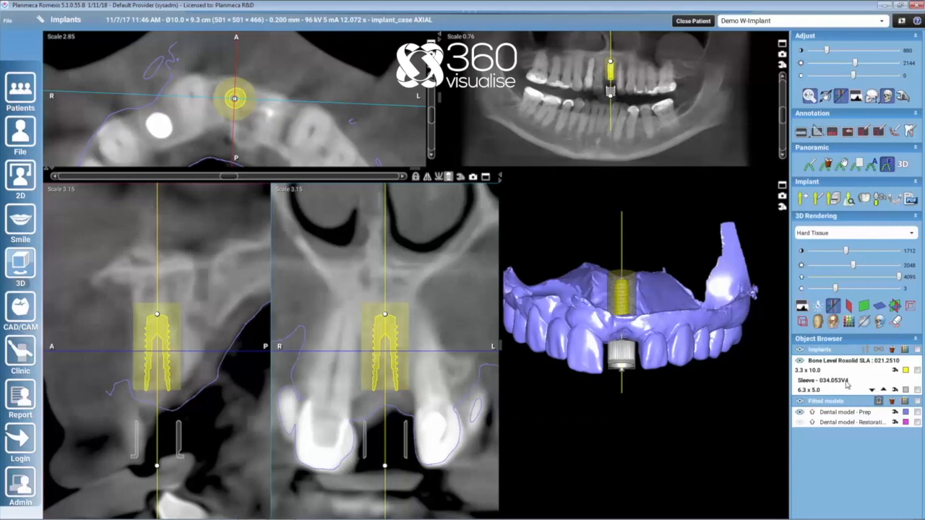
pyautogui.click(895, 390)
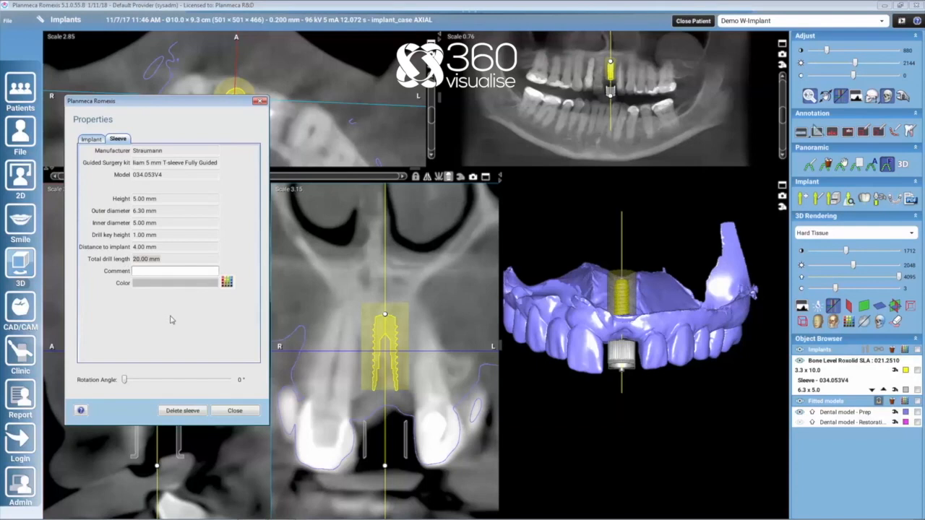
pyautogui.click(236, 411)
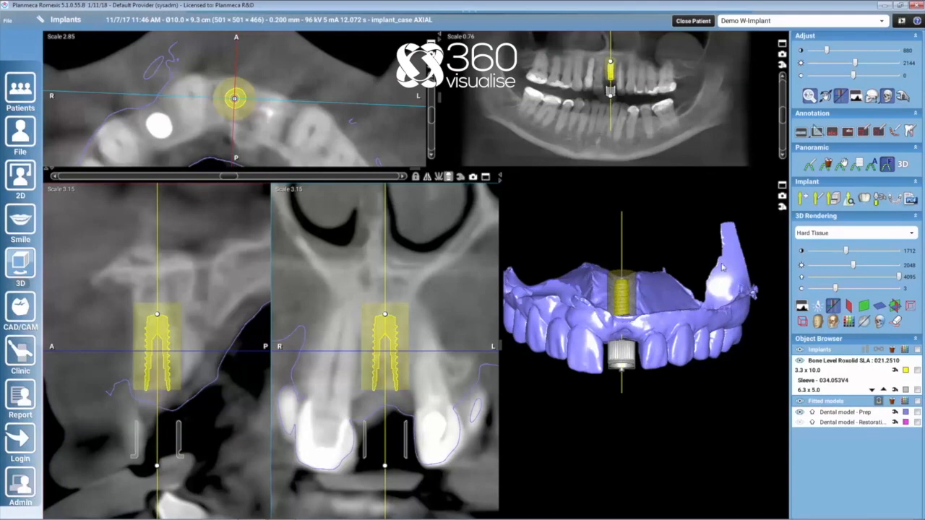
# Start creating an implant guide and set its insertion direction manually from an occlusal view that minimizes the undercuts on the teeth.
pyautogui.click(894, 203)
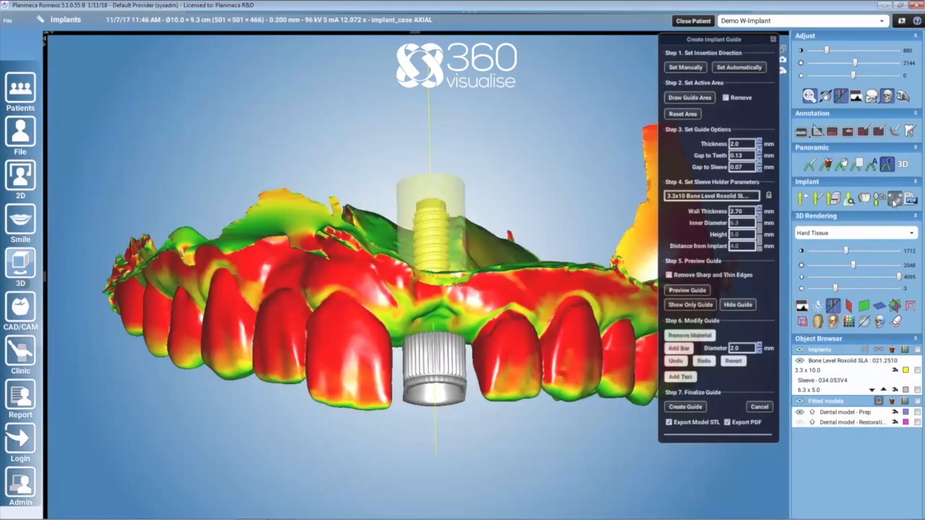
pyautogui.moveTo(590, 303); pyautogui.dragTo(615, 187)
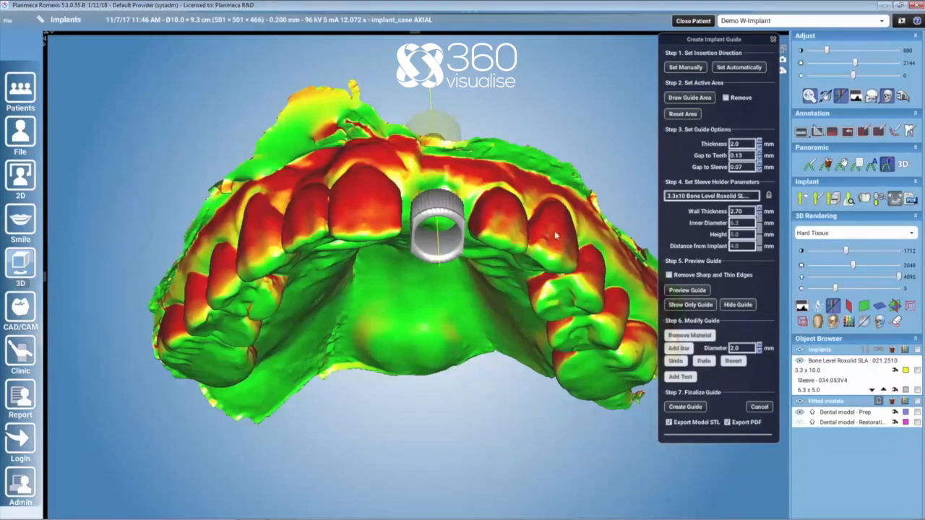
pyautogui.moveTo(557, 246); pyautogui.dragTo(551, 192)
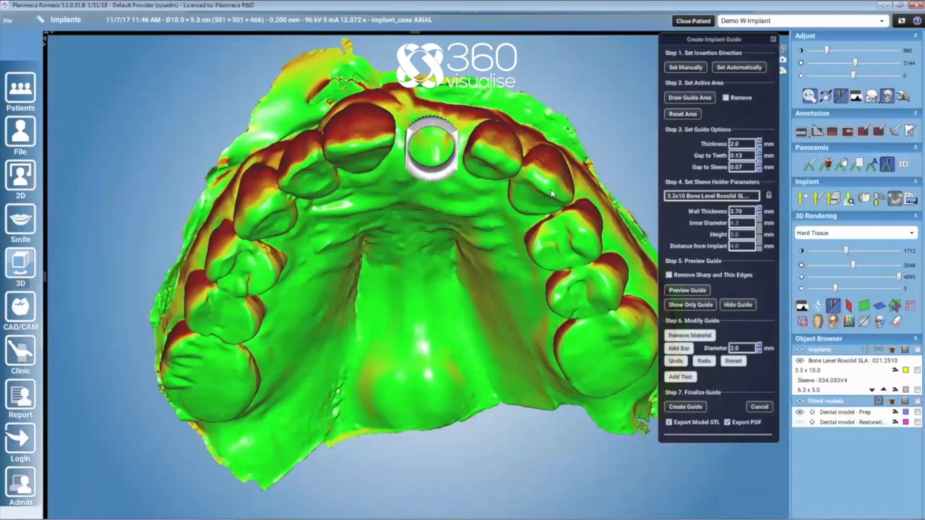
pyautogui.moveTo(551, 193); pyautogui.dragTo(391, 228)
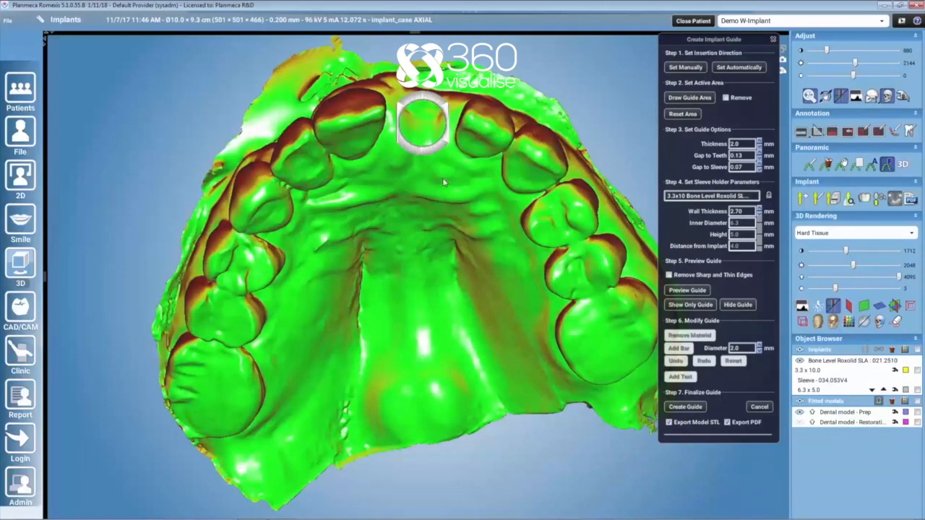
pyautogui.moveTo(467, 225); pyautogui.dragTo(474, 243)
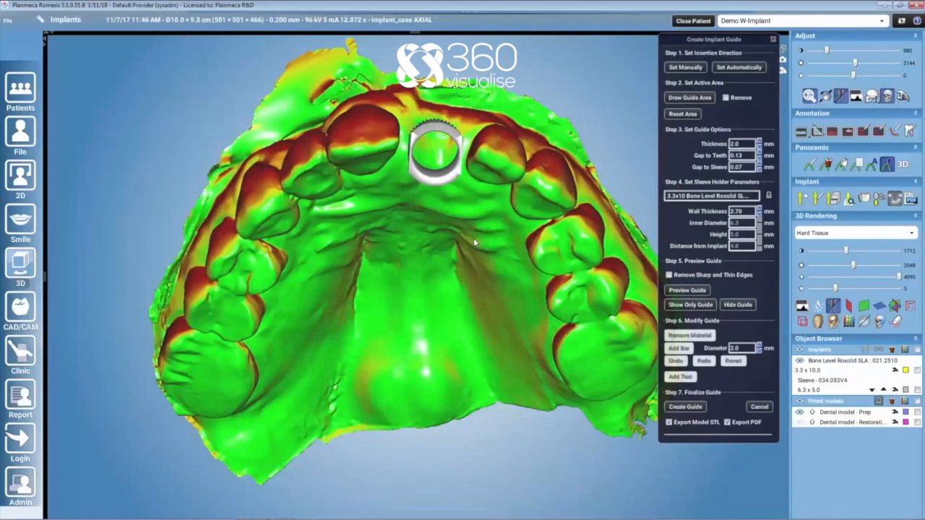
pyautogui.moveTo(474, 238); pyautogui.dragTo(424, 239)
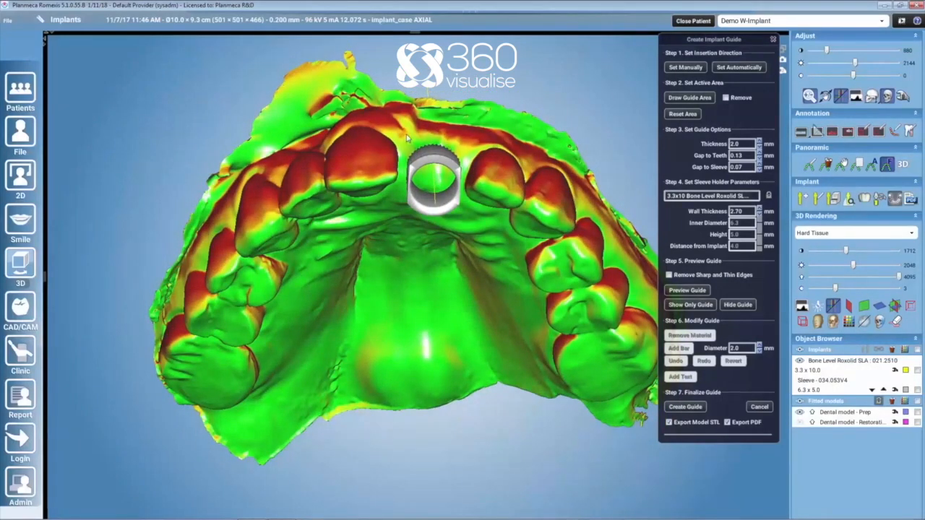
pyautogui.moveTo(473, 254); pyautogui.dragTo(467, 229)
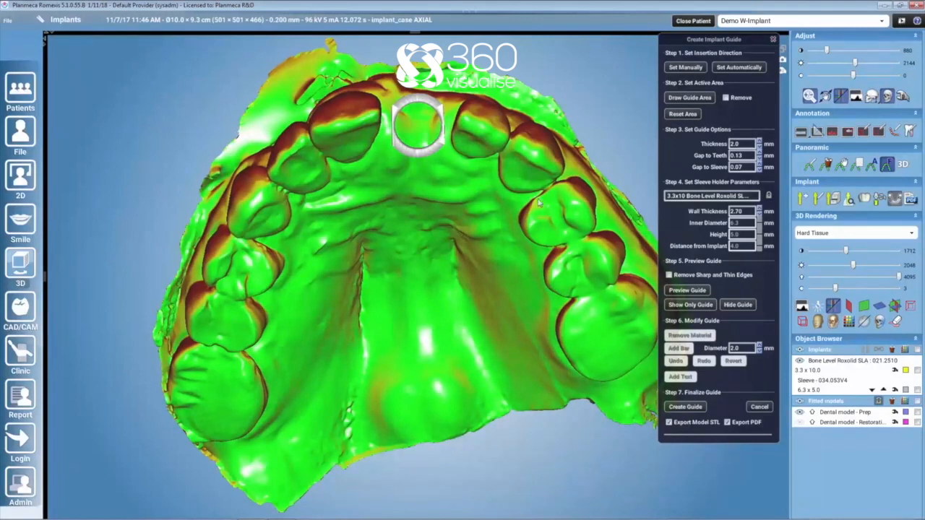
pyautogui.click(686, 68)
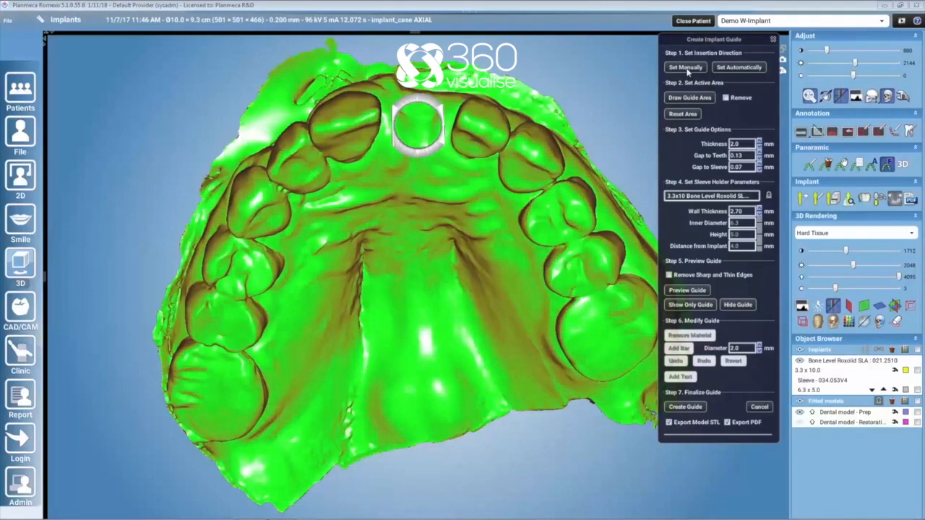
# Draw the guide's active area around the front teeth and premolars on both sides, including the sleeve site.
pyautogui.moveTo(516, 195); pyautogui.dragTo(512, 249)
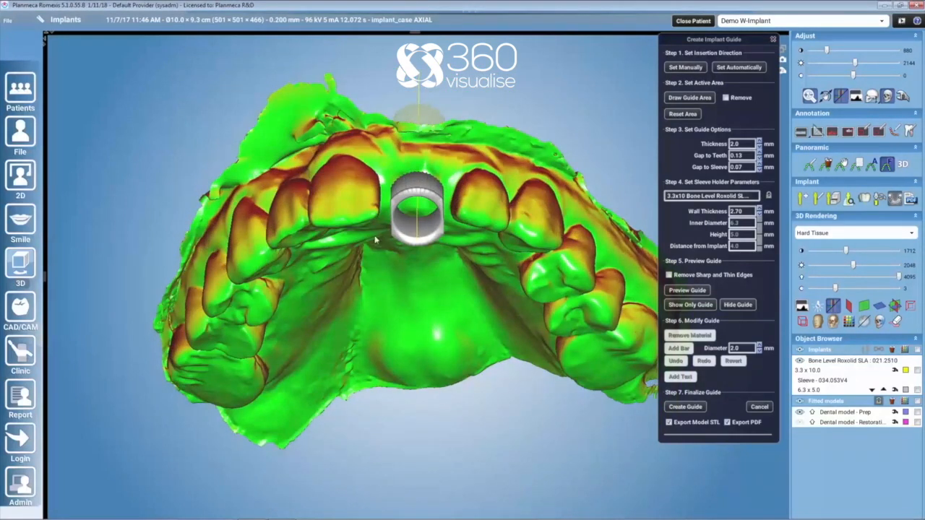
pyautogui.moveTo(453, 275); pyautogui.dragTo(453, 358)
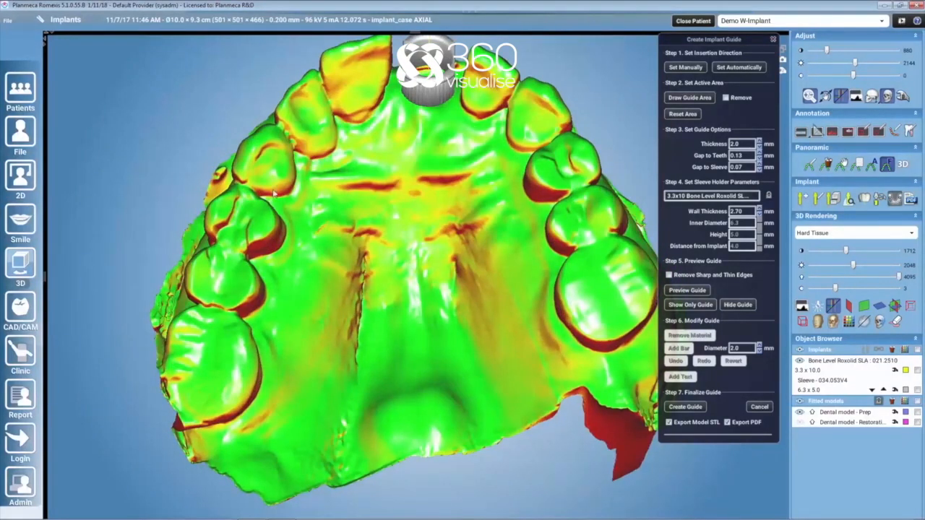
pyautogui.moveTo(466, 163); pyautogui.dragTo(467, 249)
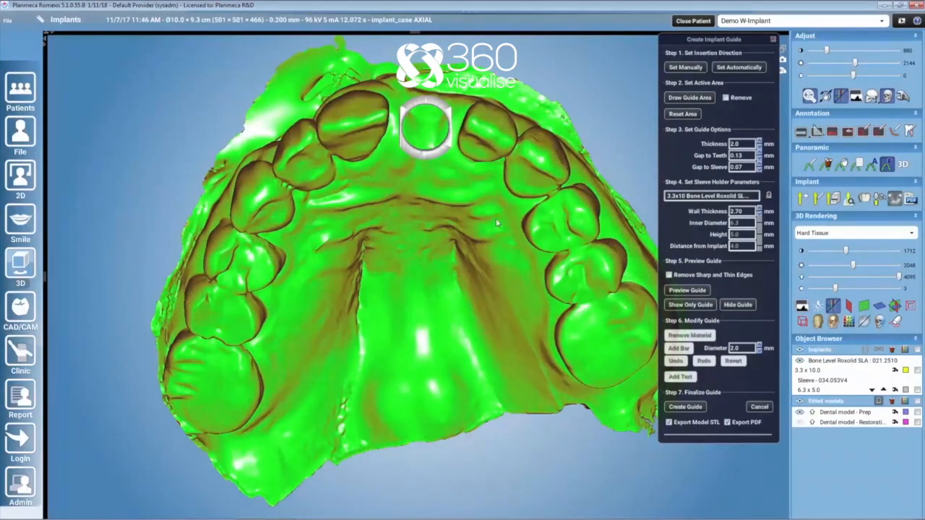
pyautogui.click(691, 98)
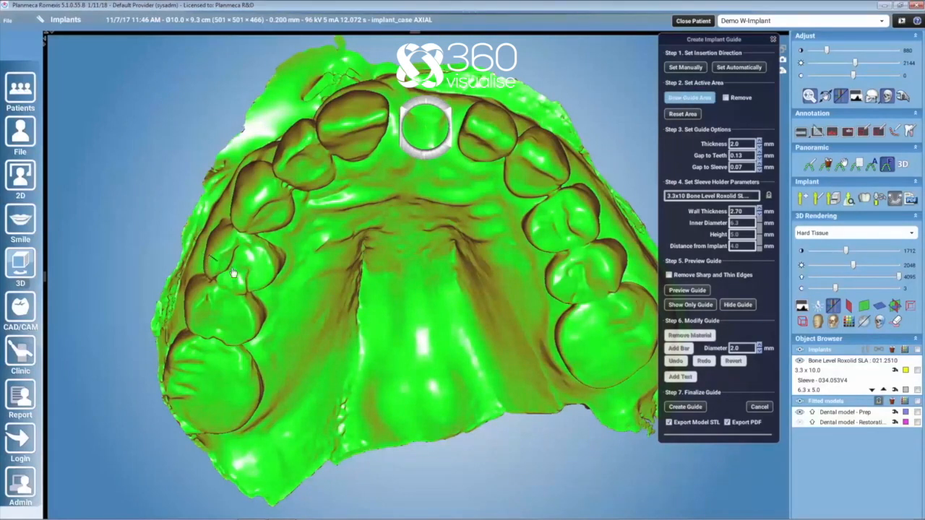
pyautogui.moveTo(211, 254)
pyautogui.mouseDown()
pyautogui.moveTo(303, 216)
pyautogui.moveTo(349, 172)
pyautogui.moveTo(434, 182)
pyautogui.moveTo(506, 242)
pyautogui.moveTo(554, 303)
pyautogui.moveTo(610, 271)
pyautogui.moveTo(572, 170)
pyautogui.moveTo(481, 102)
pyautogui.moveTo(376, 78)
pyautogui.moveTo(269, 151)
pyautogui.moveTo(210, 250)
pyautogui.mouseUp()
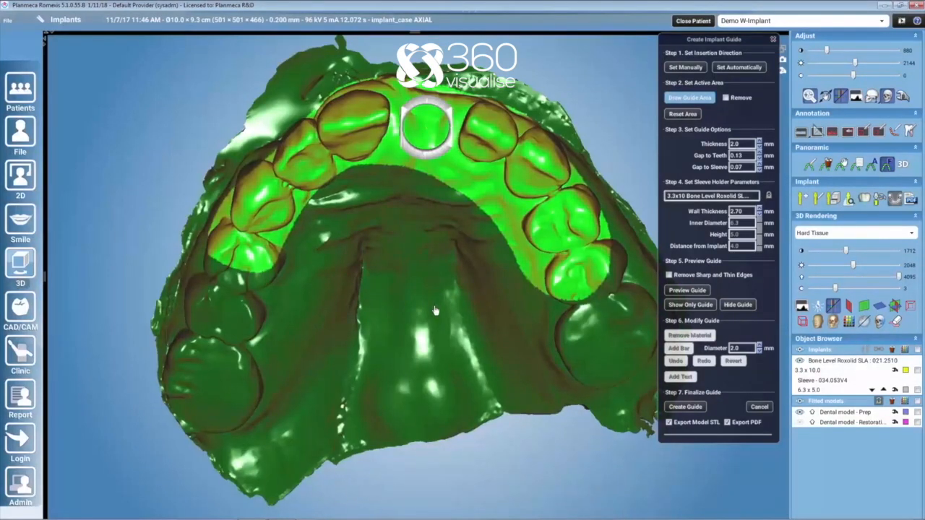
# Trim the active guide area along the labial gums and the palate so it follows the teeth more closely.
pyautogui.moveTo(435, 310); pyautogui.dragTo(562, 250)
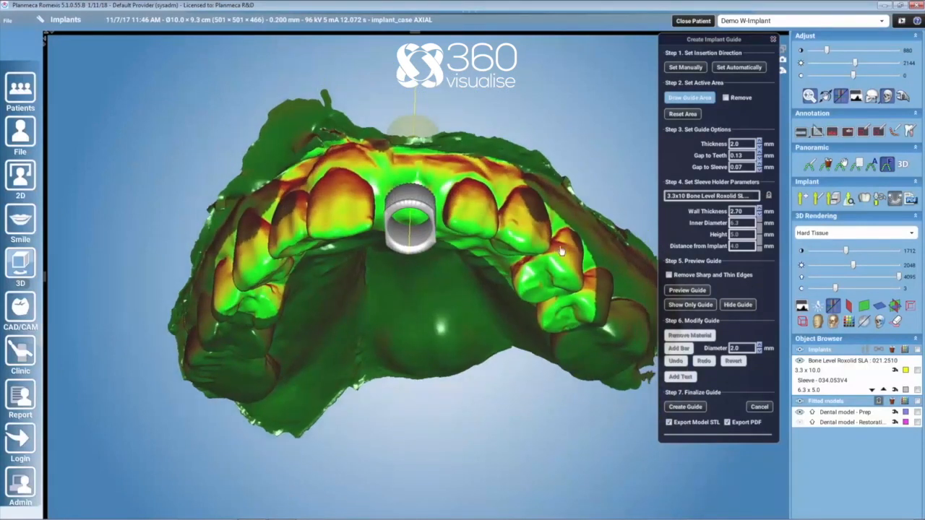
pyautogui.moveTo(611, 284)
pyautogui.mouseDown()
pyautogui.moveTo(549, 222)
pyautogui.moveTo(439, 174)
pyautogui.moveTo(375, 168)
pyautogui.moveTo(273, 224)
pyautogui.moveTo(196, 295)
pyautogui.moveTo(241, 191)
pyautogui.moveTo(382, 115)
pyautogui.moveTo(531, 156)
pyautogui.moveTo(647, 267)
pyautogui.mouseUp()
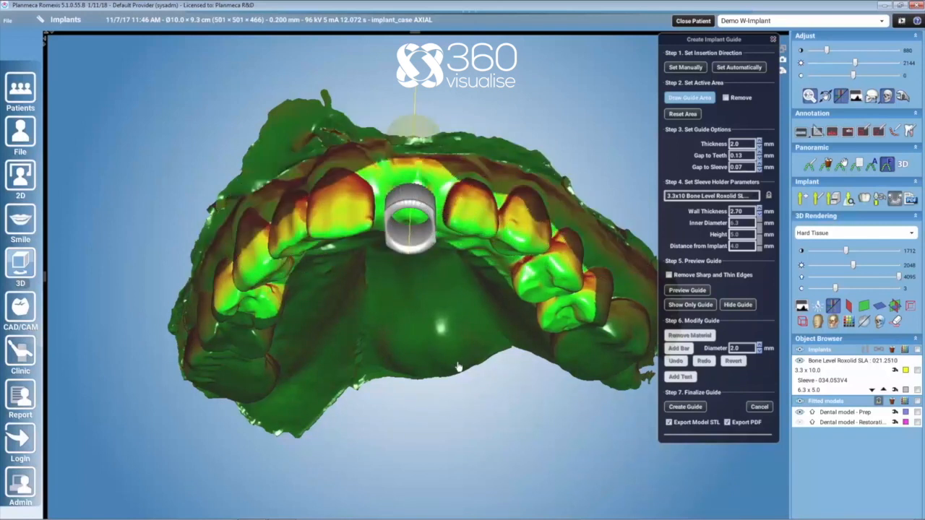
pyautogui.moveTo(458, 367); pyautogui.dragTo(446, 260)
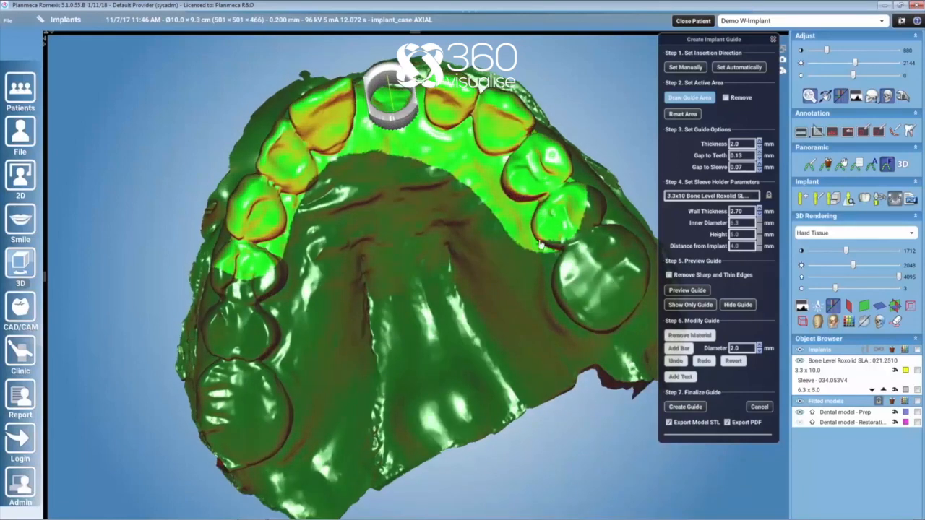
pyautogui.moveTo(541, 244)
pyautogui.mouseDown()
pyautogui.moveTo(468, 137)
pyautogui.moveTo(374, 155)
pyautogui.moveTo(310, 201)
pyautogui.moveTo(275, 266)
pyautogui.moveTo(269, 370)
pyautogui.mouseUp()
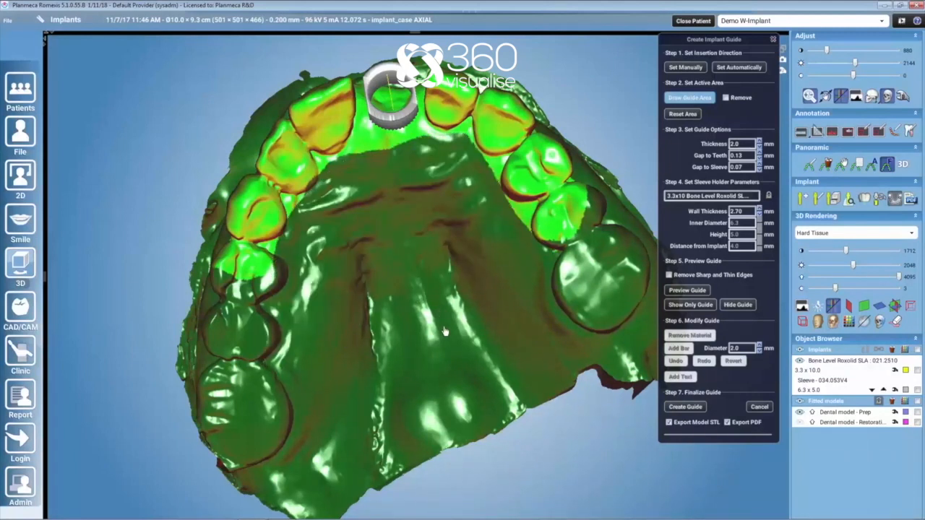
pyautogui.moveTo(445, 332); pyautogui.dragTo(449, 384)
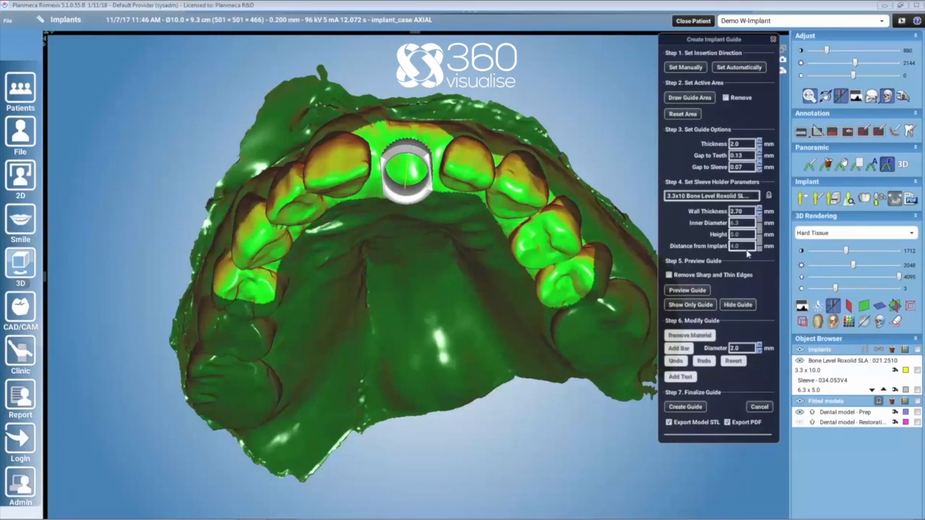
# Set the sleeve holder's wall thickness to 3.00 mm and generate a preview of the guide.
pyautogui.click(769, 196)
pyautogui.click(769, 197)
pyautogui.click(759, 209)
pyautogui.click(671, 277)
pyautogui.click(687, 291)
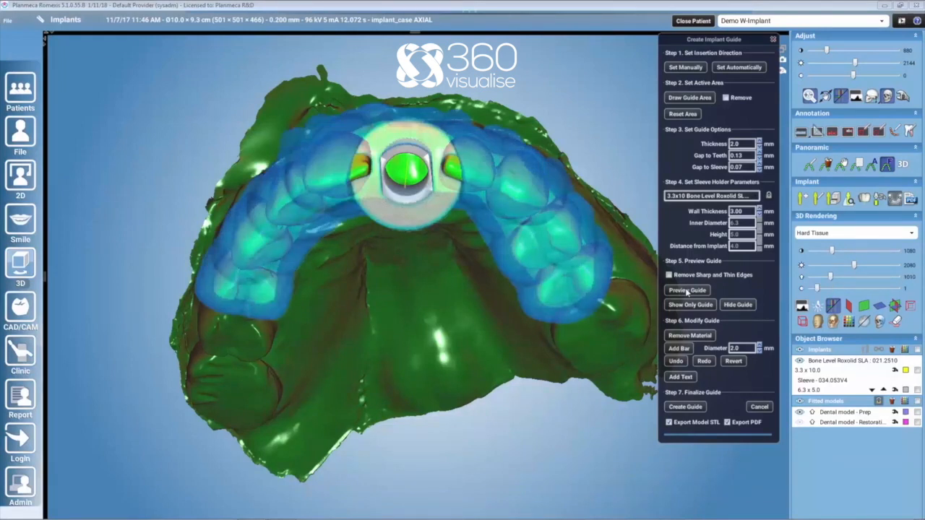
# Remove guide material along the labial gum edge and cut two small inspection windows over the teeth on each side of the sleeve.
pyautogui.click(696, 340)
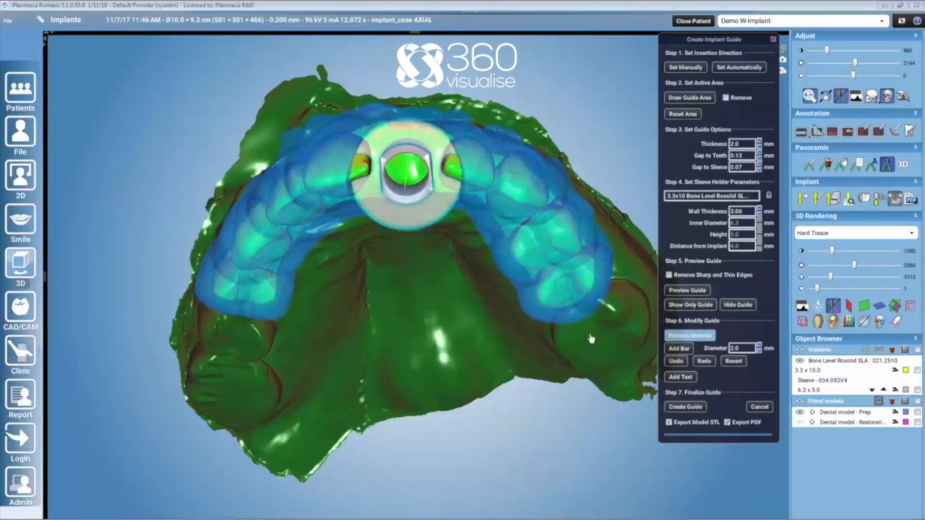
pyautogui.moveTo(481, 352)
pyautogui.mouseDown()
pyautogui.moveTo(504, 352)
pyautogui.moveTo(619, 288)
pyautogui.moveTo(533, 232)
pyautogui.moveTo(383, 186)
pyautogui.moveTo(320, 209)
pyautogui.moveTo(217, 281)
pyautogui.moveTo(195, 273)
pyautogui.mouseUp()
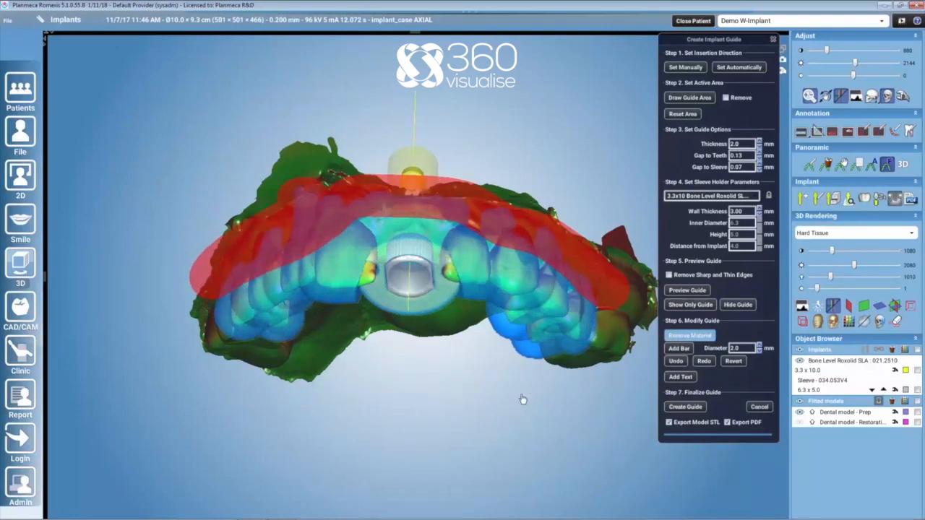
pyautogui.moveTo(544, 455); pyautogui.dragTo(447, 298, button='right')
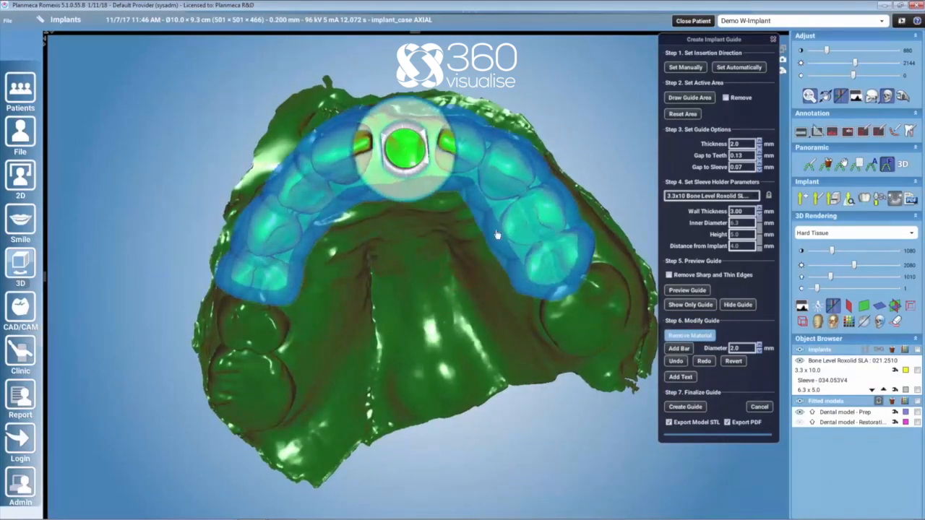
pyautogui.click(495, 170)
pyautogui.click(544, 220)
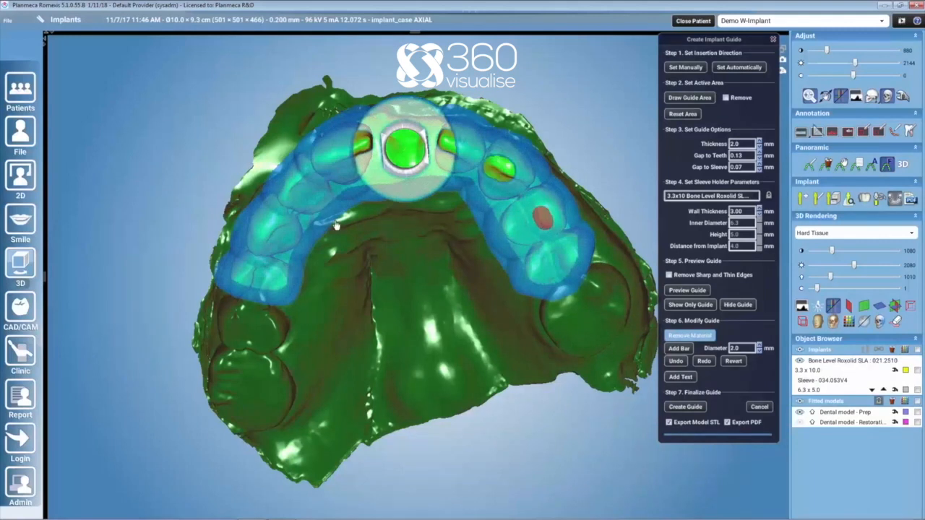
pyautogui.click(295, 184)
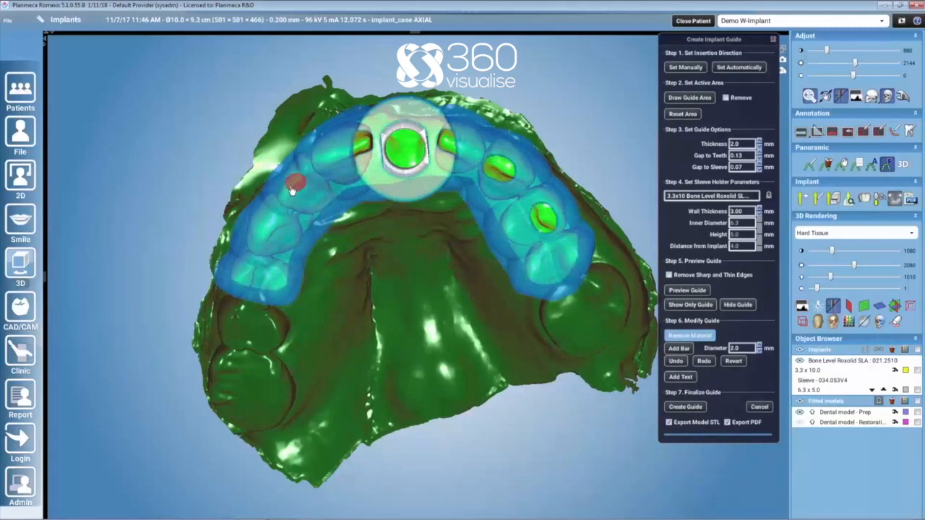
pyautogui.click(266, 239)
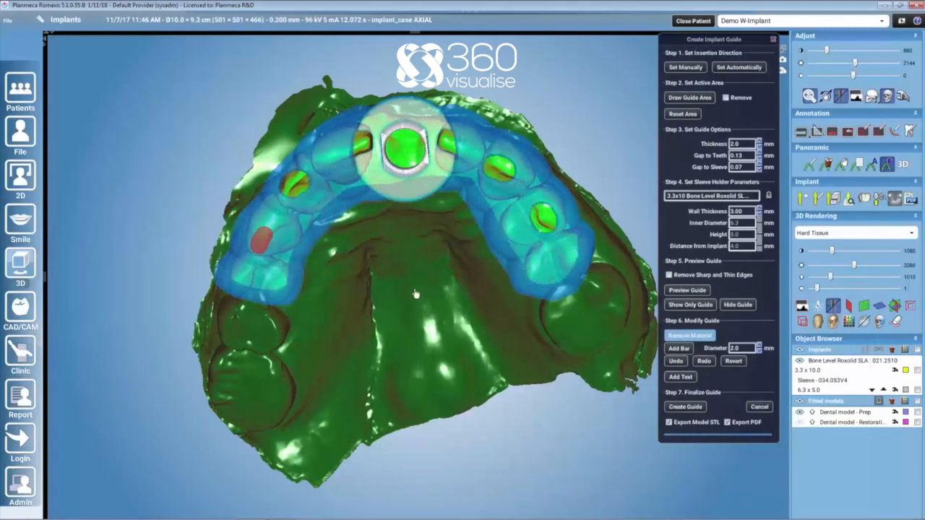
pyautogui.click(691, 337)
# Add a 2.0 mm bar across the palate connecting the inner edges of the guide's two sides.
pyautogui.click(681, 350)
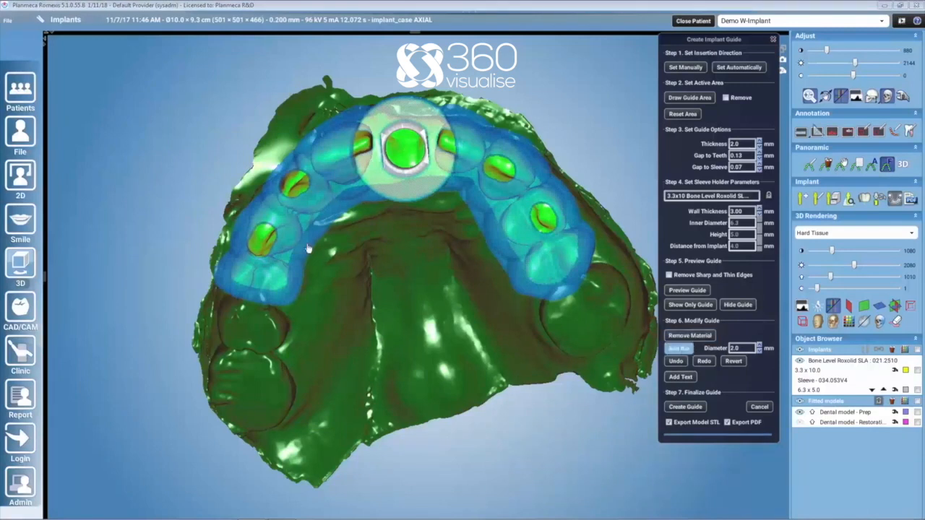
pyautogui.click(305, 245)
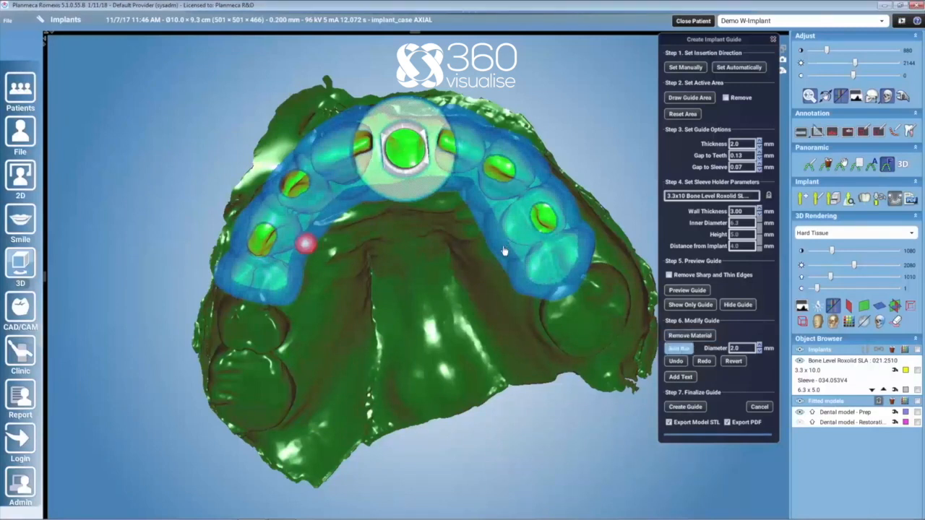
pyautogui.click(504, 250)
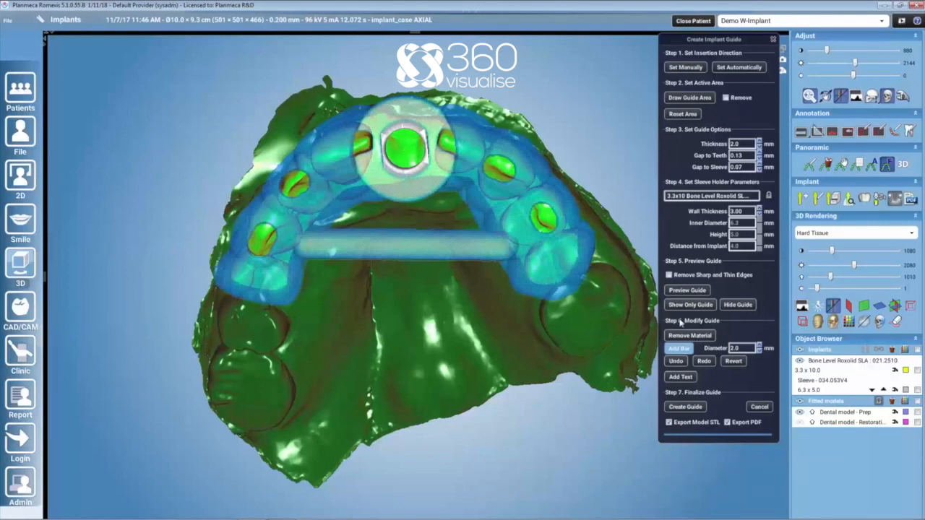
pyautogui.click(683, 350)
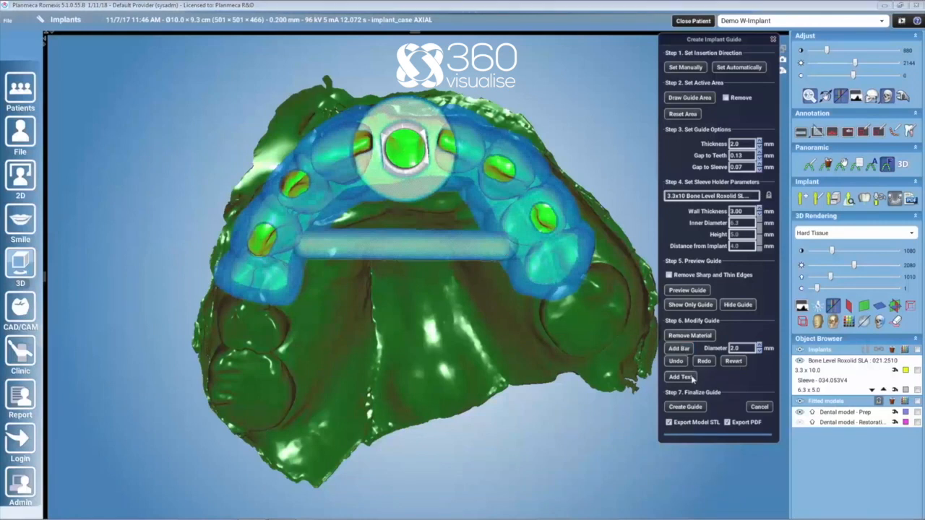
# Add the text PLANMECA in place of the default label on the guide's outer surface, beside the sleeve over the patient's left teeth.
pyautogui.click(683, 377)
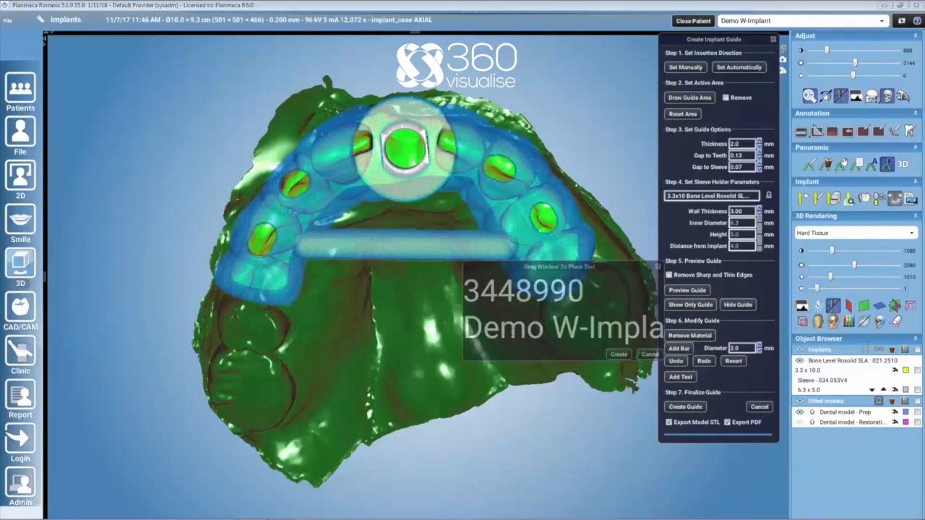
pyautogui.moveTo(480, 290); pyautogui.dragTo(693, 323)
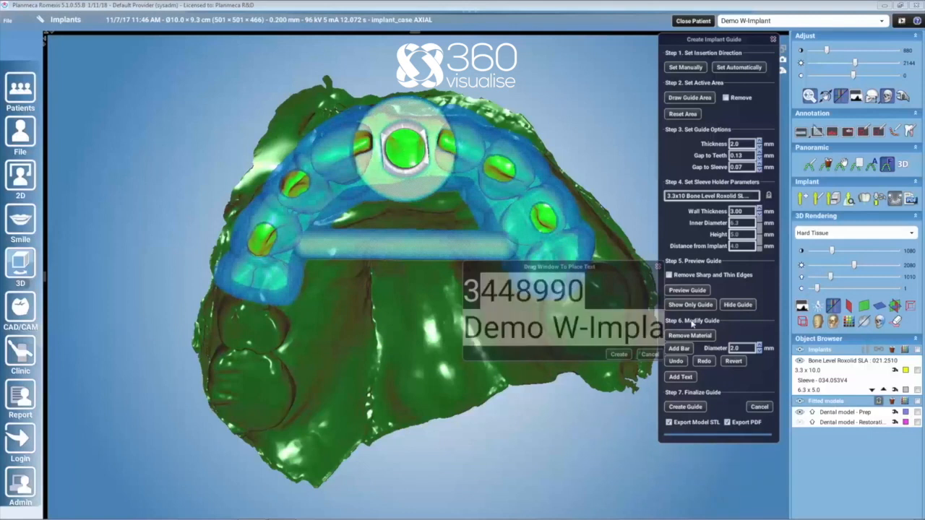
pyautogui.press('BackSpace')
pyautogui.press('BackSpace')
pyautogui.write('PLANMEC')
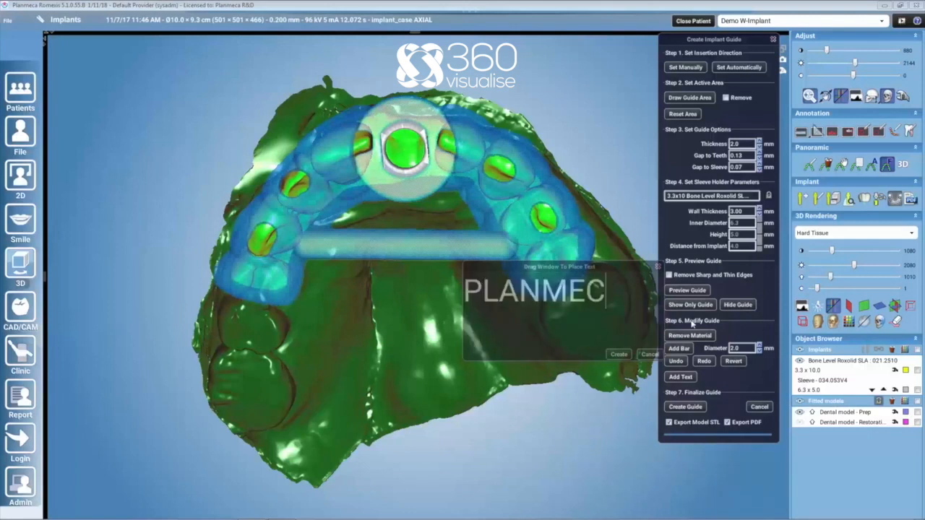
pyautogui.write('A')
pyautogui.moveTo(395, 337); pyautogui.dragTo(340, 436)
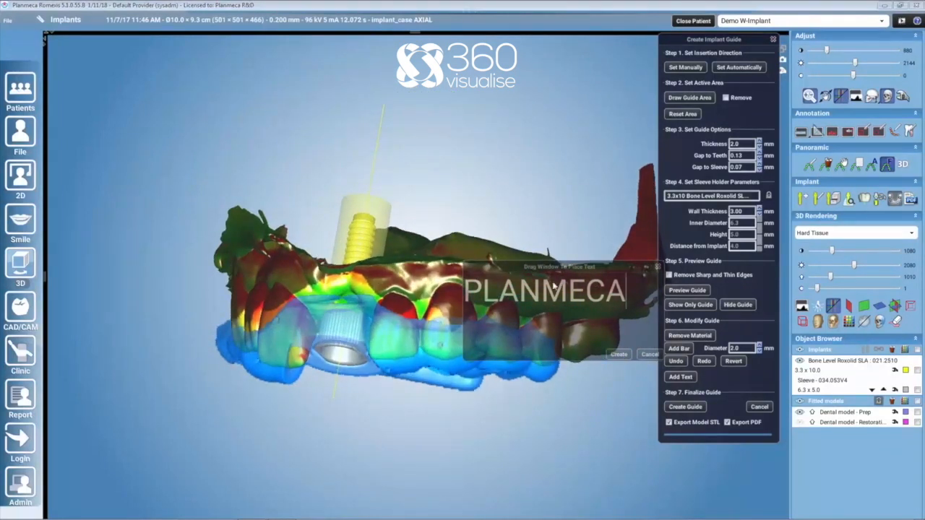
pyautogui.moveTo(554, 286); pyautogui.dragTo(465, 345)
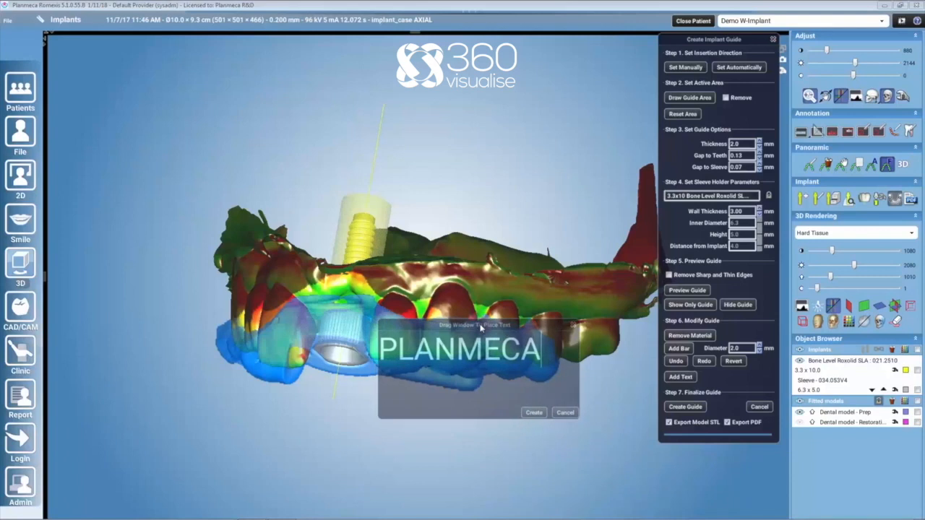
pyautogui.click(532, 414)
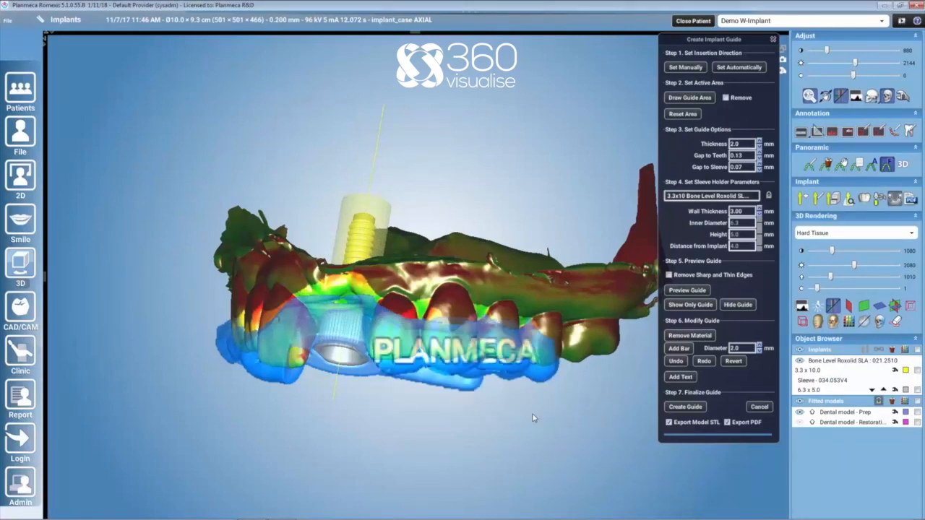
# Inspect the guide on its own, bring the implant and model back into view, and create the final guide with model STL and PDF export.
pyautogui.click(703, 306)
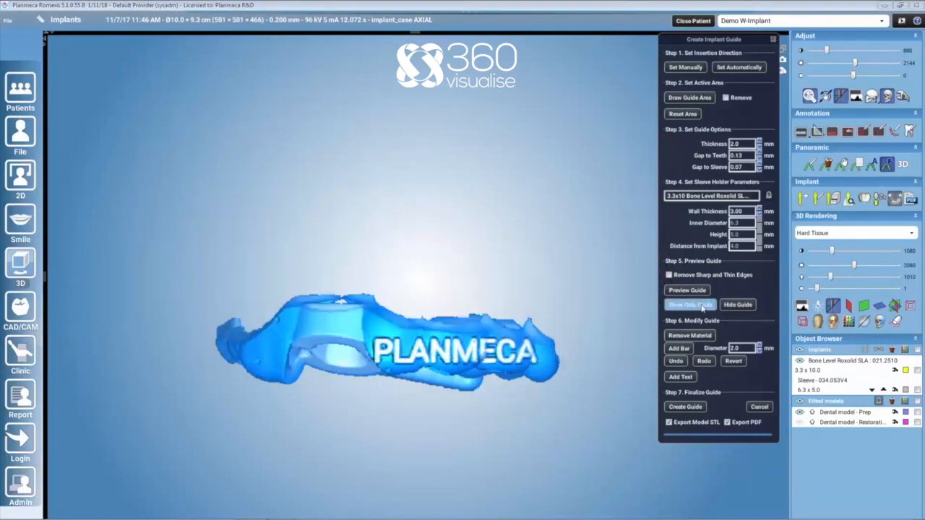
pyautogui.moveTo(462, 477); pyautogui.dragTo(429, 467)
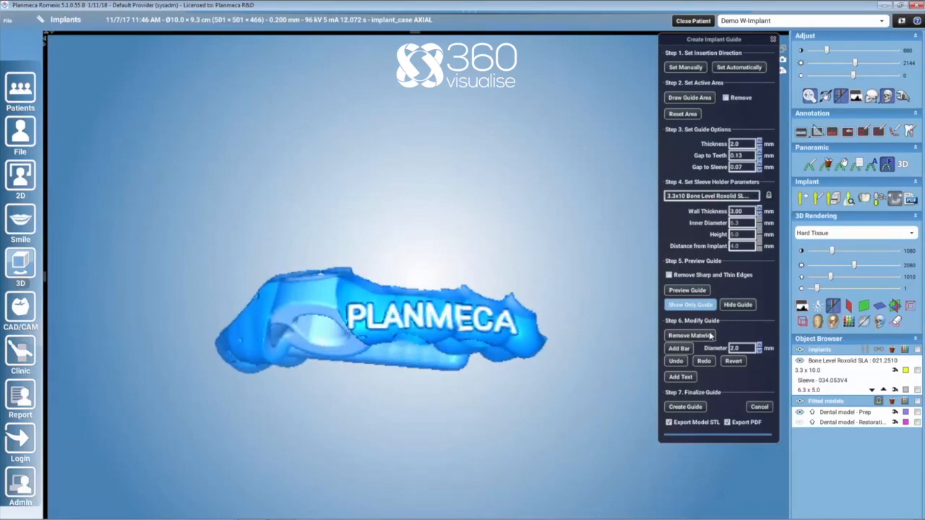
pyautogui.click(707, 307)
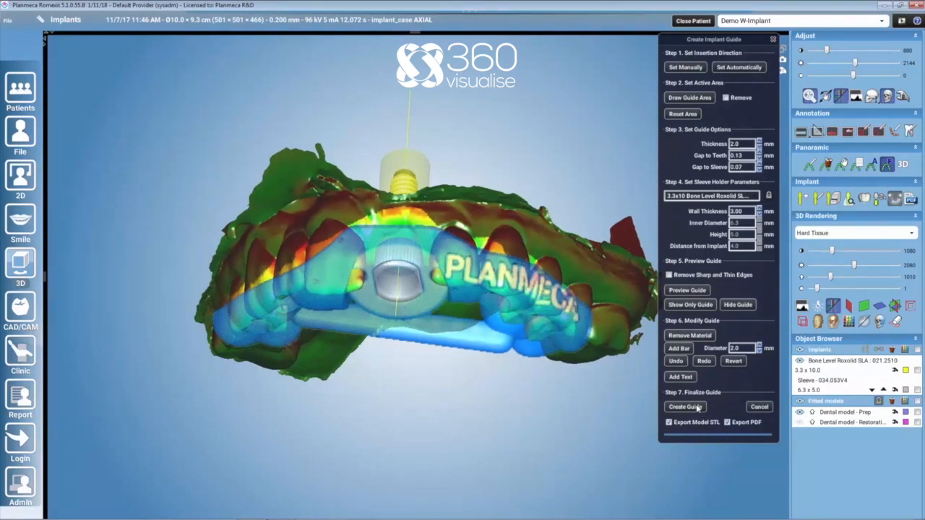
pyautogui.click(698, 408)
pyautogui.click(548, 348)
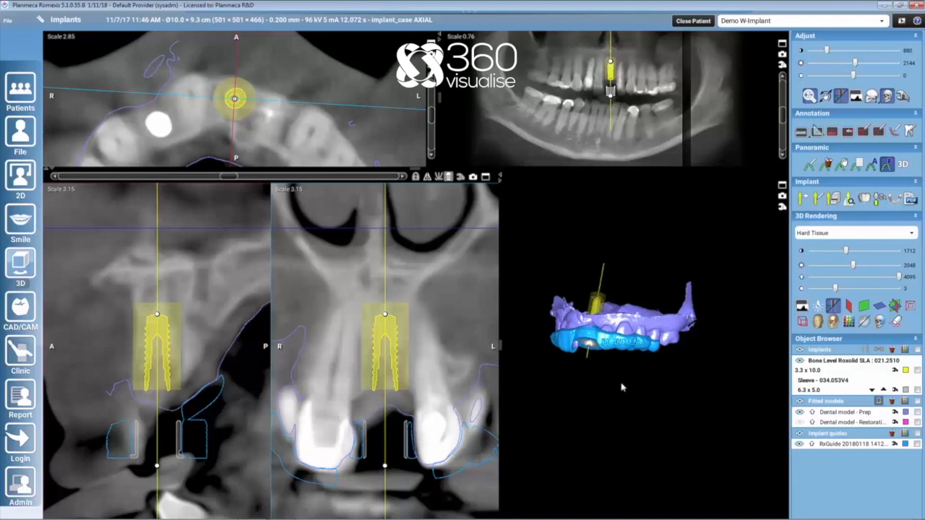
# Set the Hard Tissue rendering threshold to 1186 to show the jaw bone around the implant, Prep model and guide.
pyautogui.moveTo(623, 388); pyautogui.dragTo(619, 350)
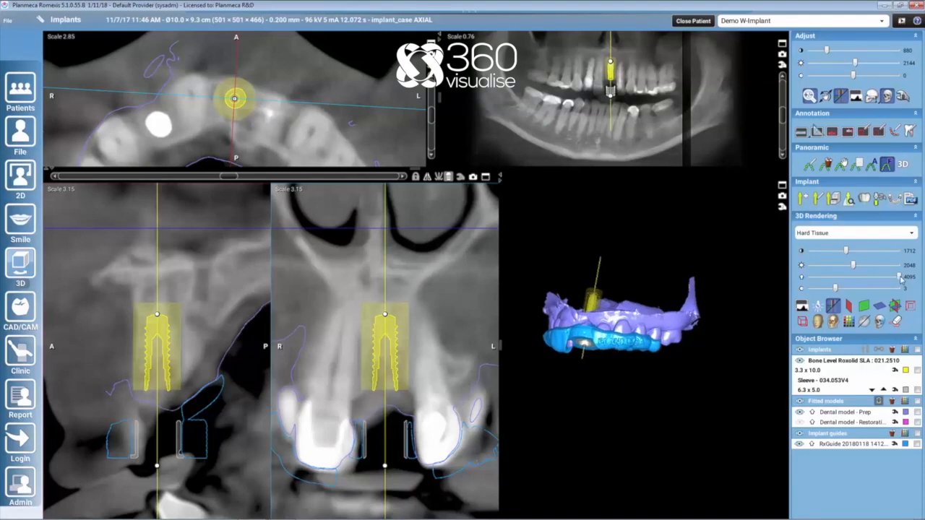
pyautogui.click(835, 278)
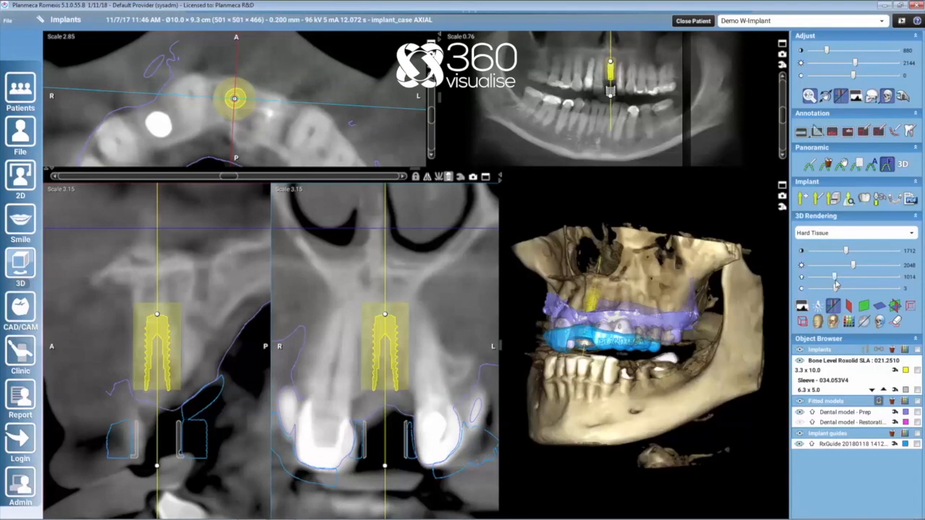
pyautogui.moveTo(837, 285); pyautogui.dragTo(840, 284)
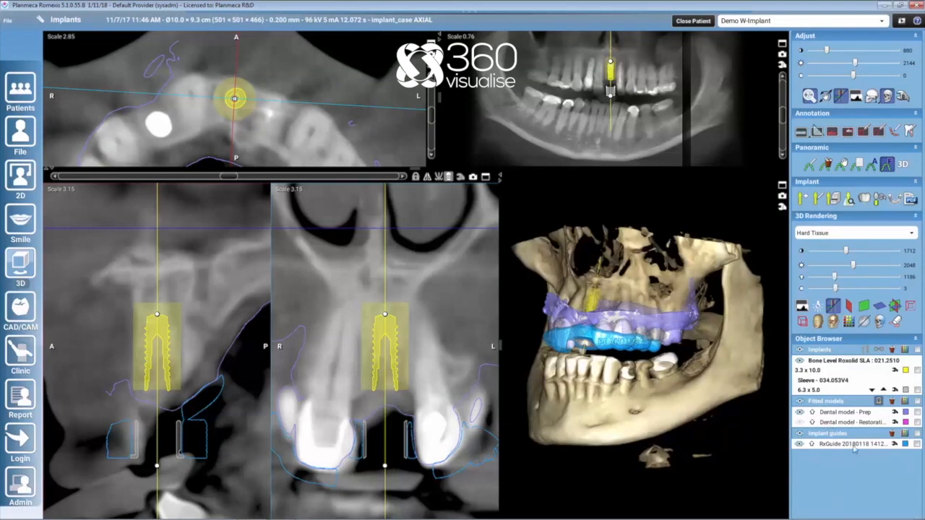